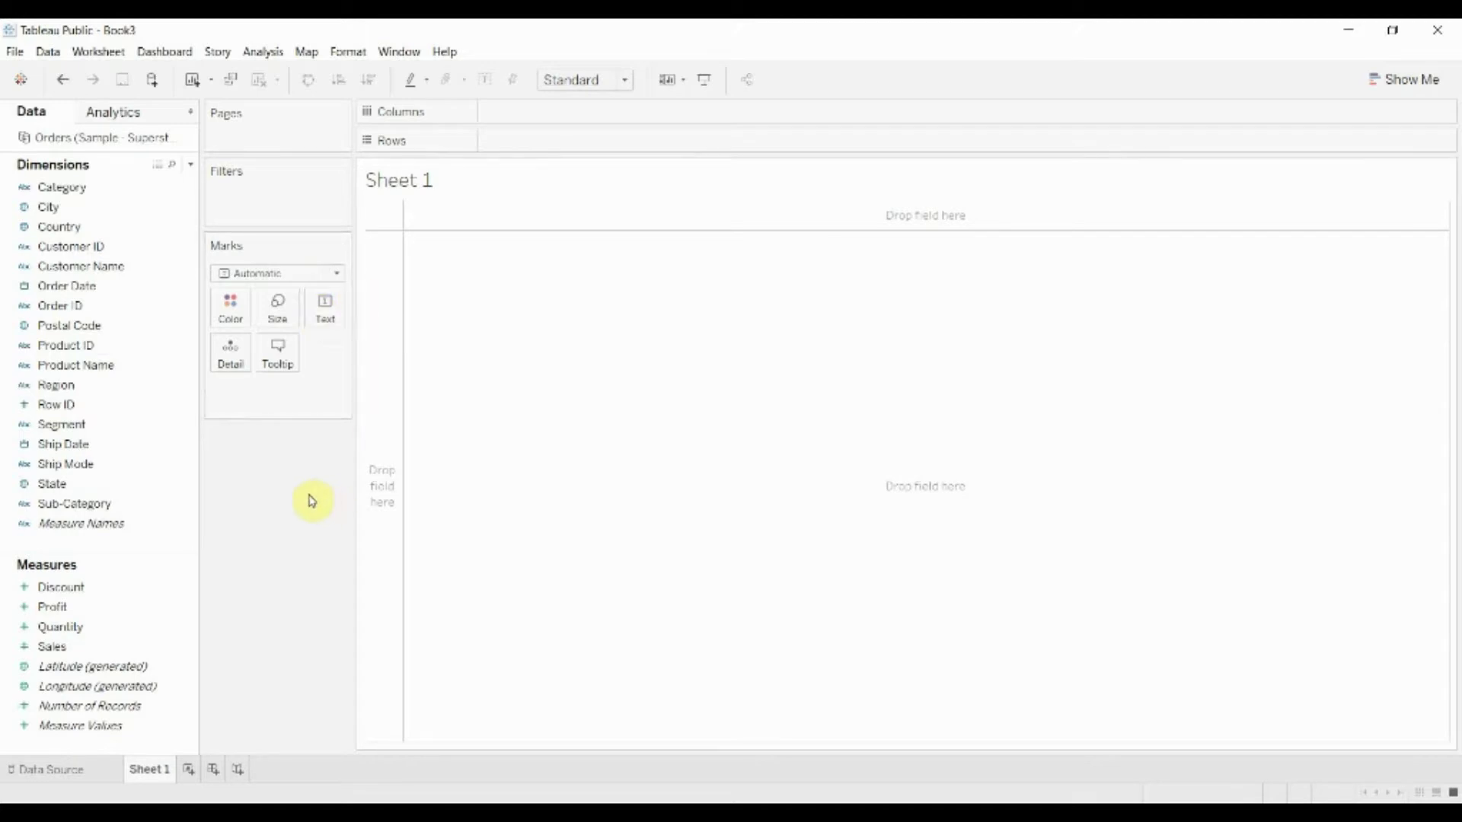
- Put YEAR(Order Date) on Columns and expand it down to QUARTER
{"action": "left_click", "coordinate": [68, 306]}
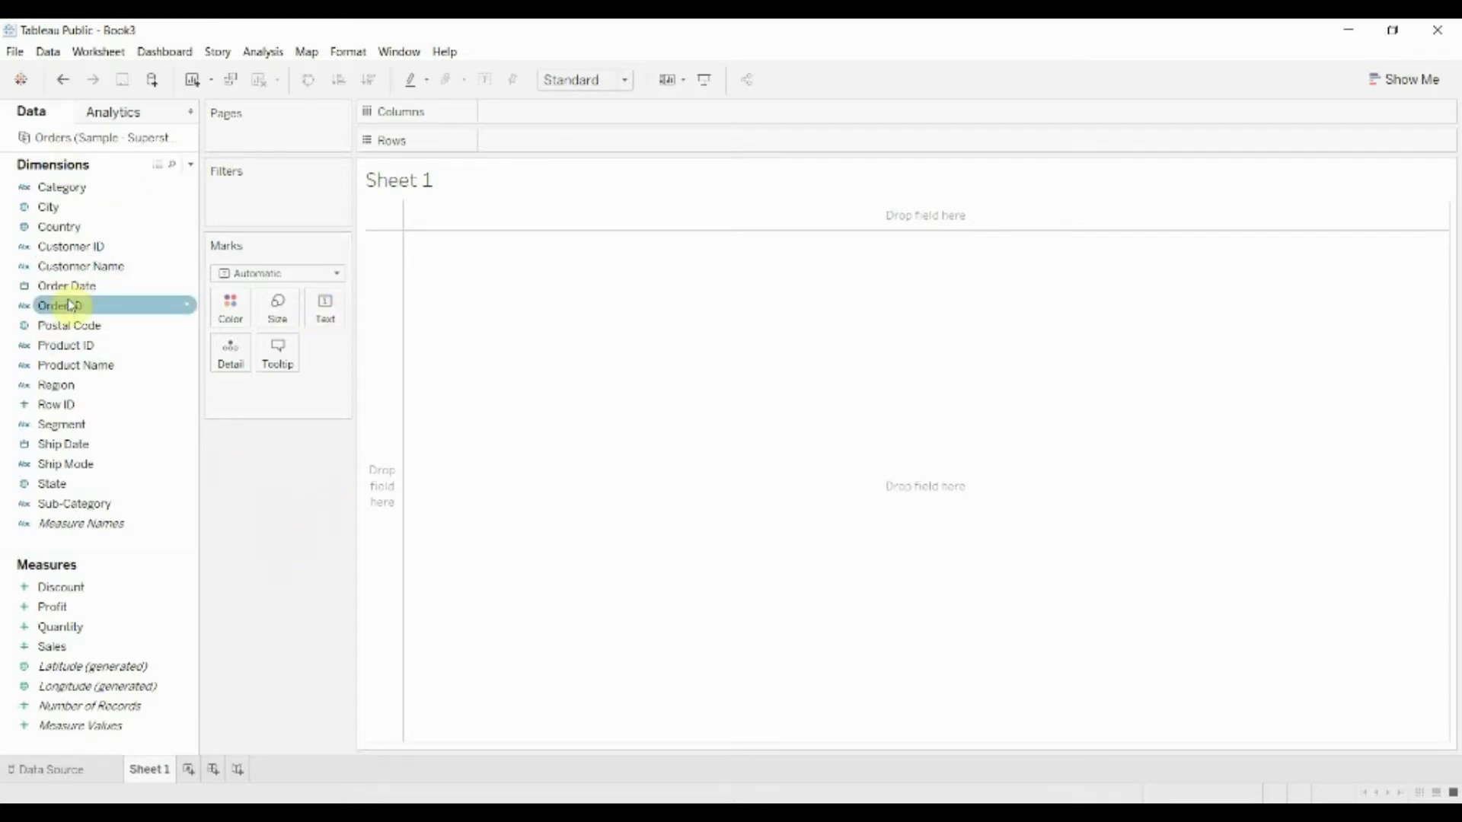
{"action": "left_click_drag", "start_coordinate": [67, 286], "coordinate": [518, 116]}
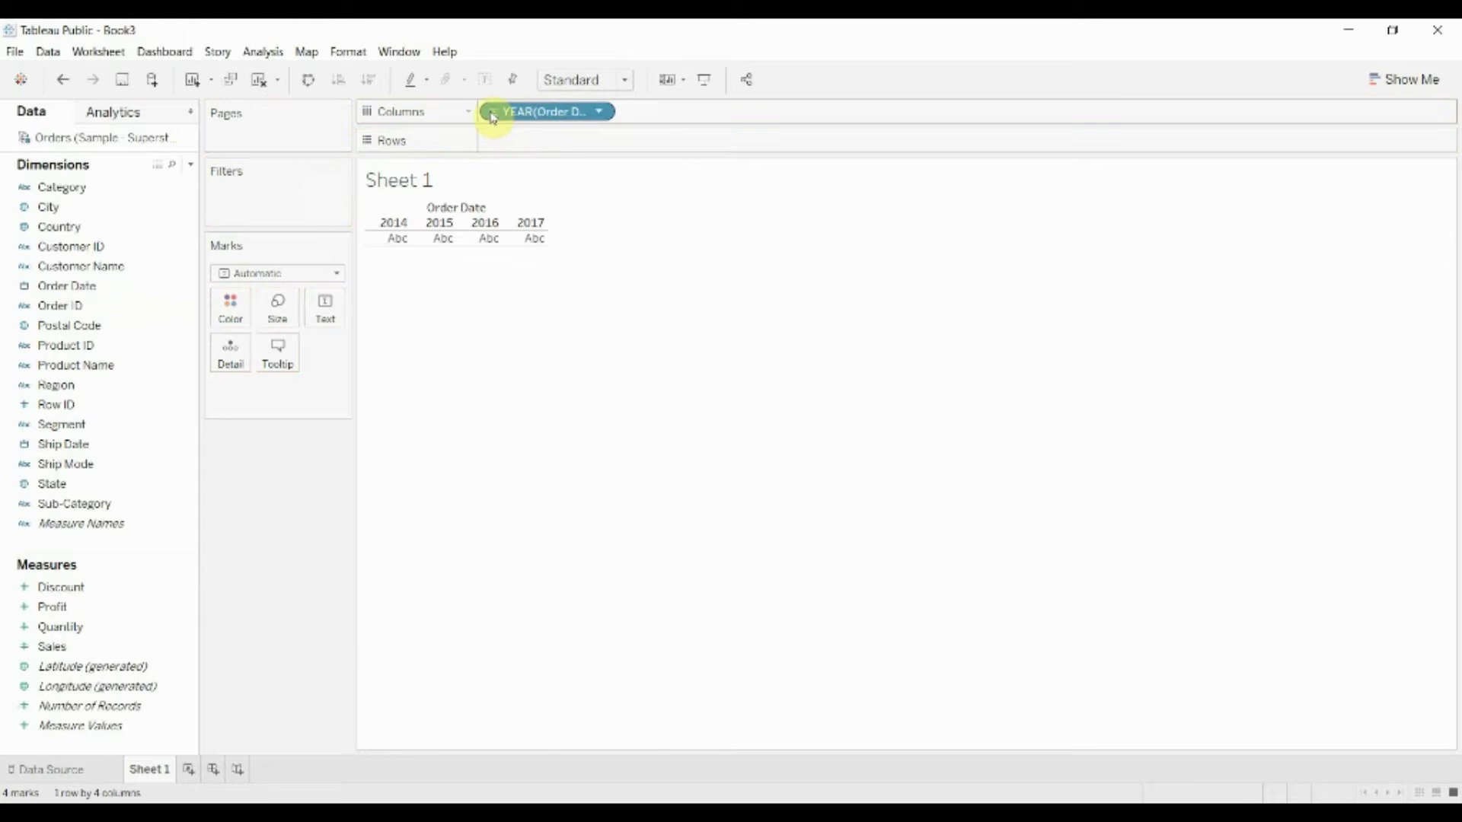
{"action": "left_click", "coordinate": [492, 113]}
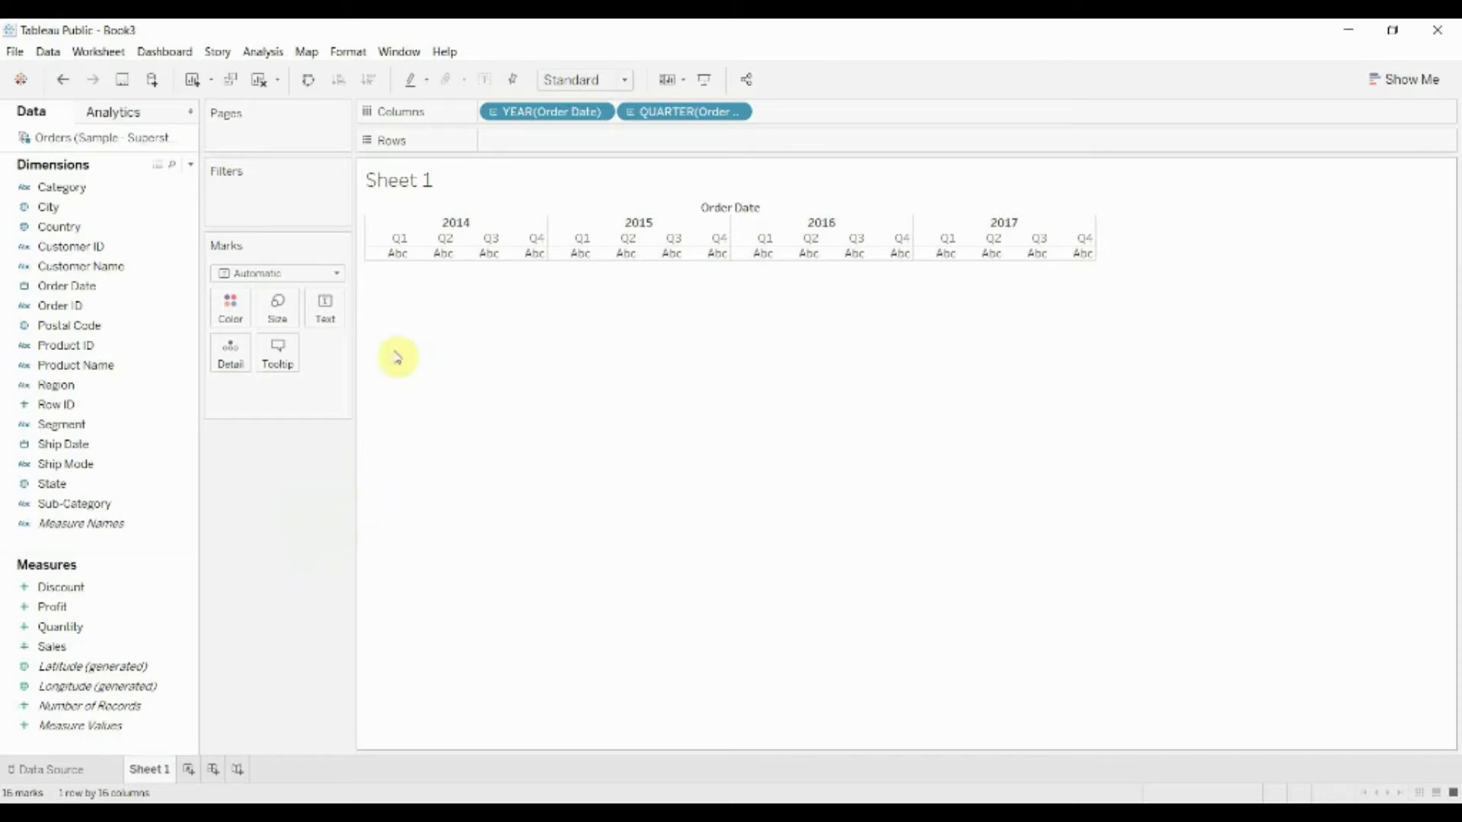
- Add SUM(Sales) to Rows to draw quarterly sales lines for 2014–2017
{"action": "left_click", "coordinate": [141, 649]}
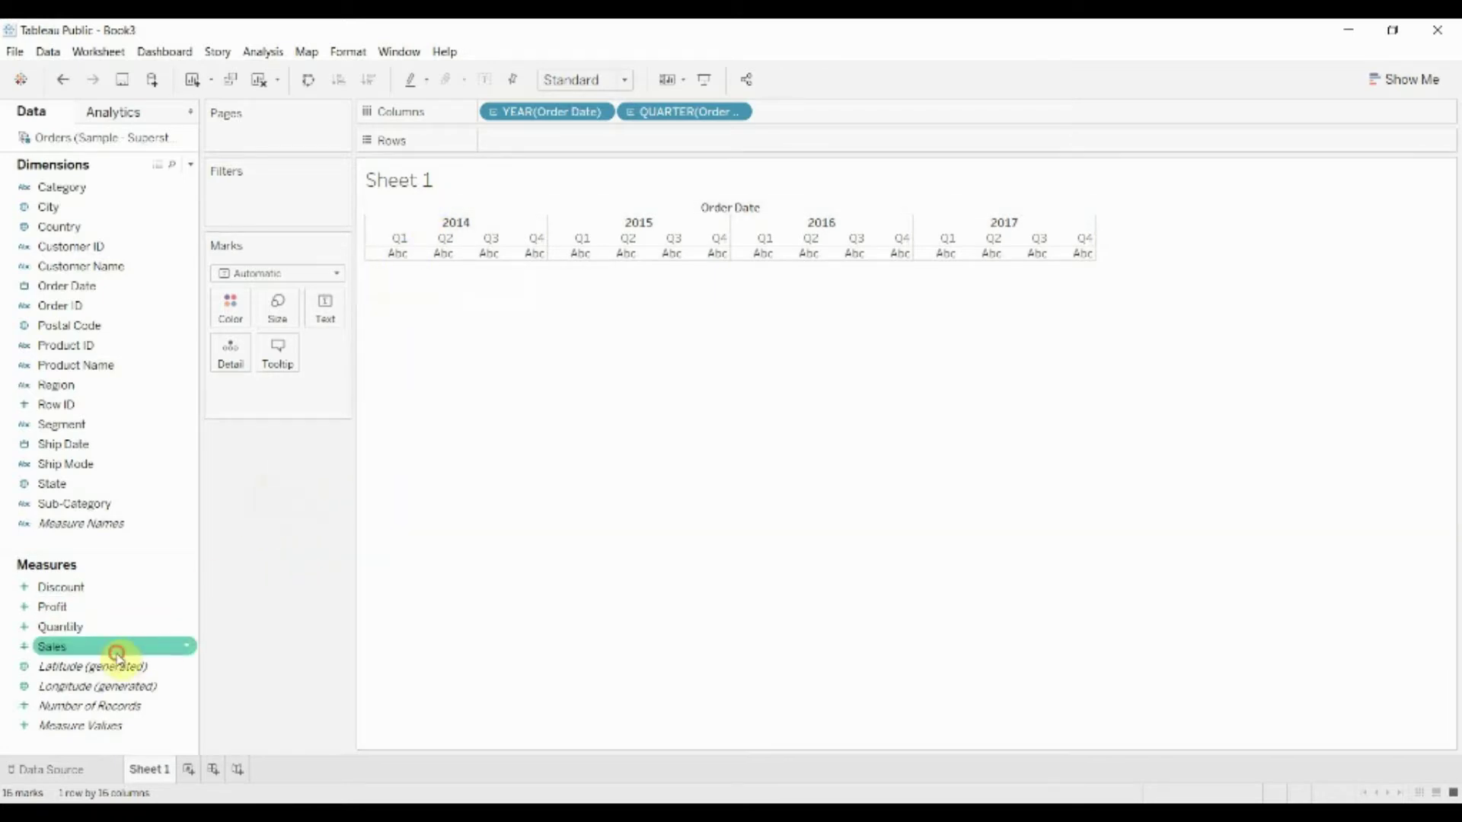
{"action": "left_click_drag", "start_coordinate": [116, 655], "coordinate": [643, 145]}
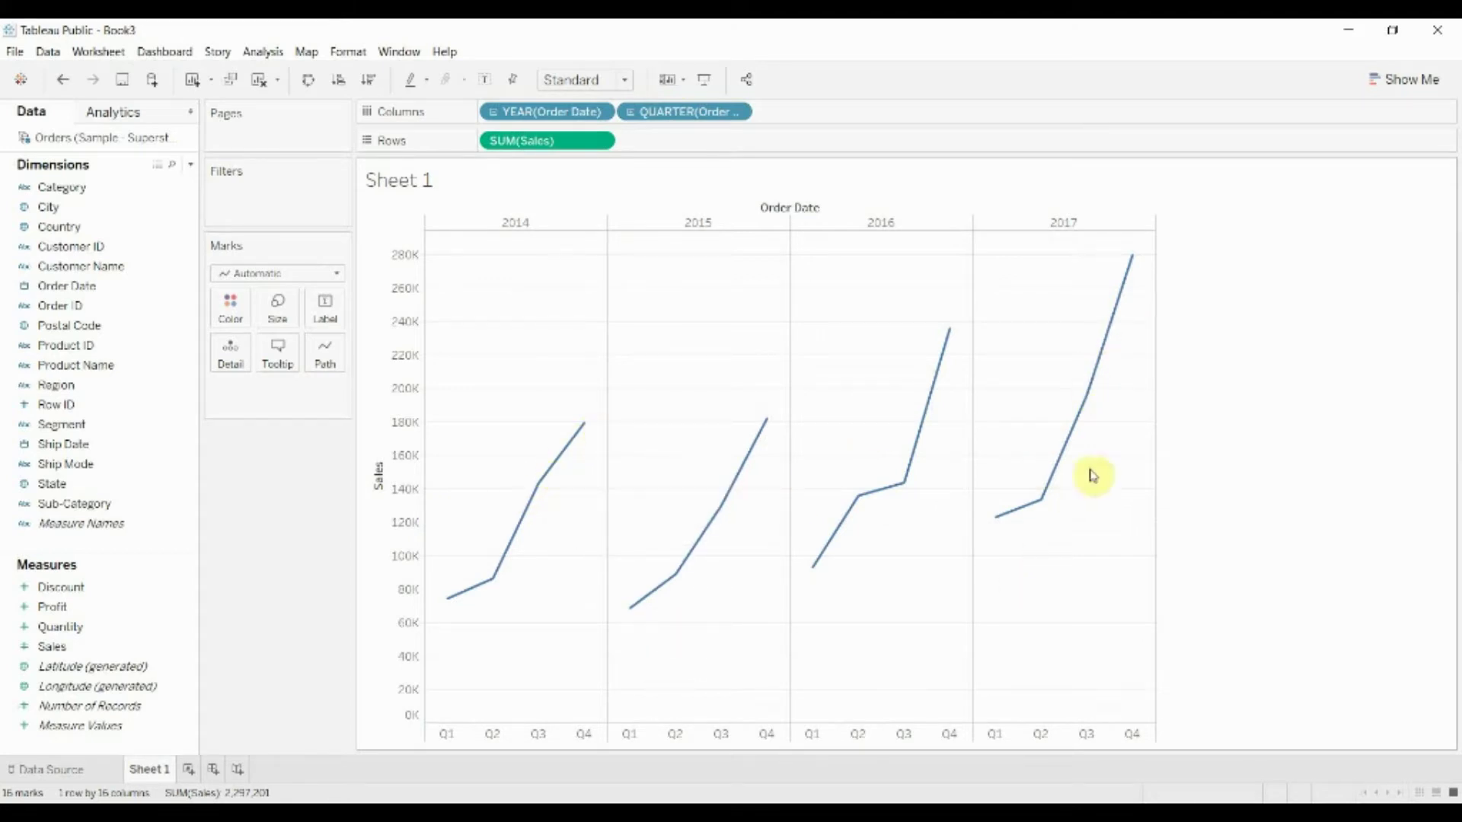
{"action": "mouse_move", "coordinate": [1110, 308]}
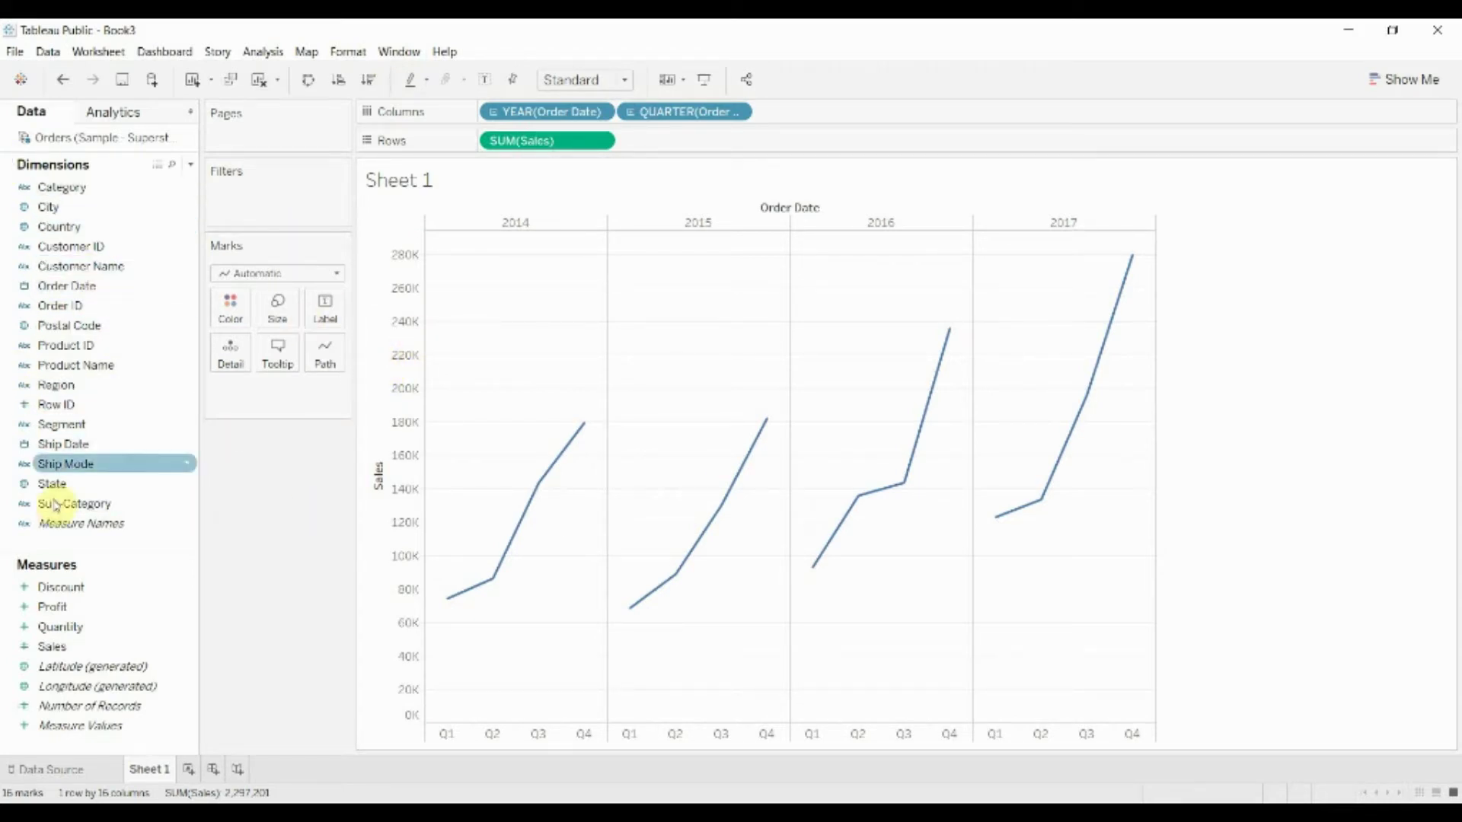
- Add Sub-Category to Rows before SUM(Sales), giving one sales line row per sub-category
{"action": "left_click_drag", "start_coordinate": [61, 506], "coordinate": [493, 151]}
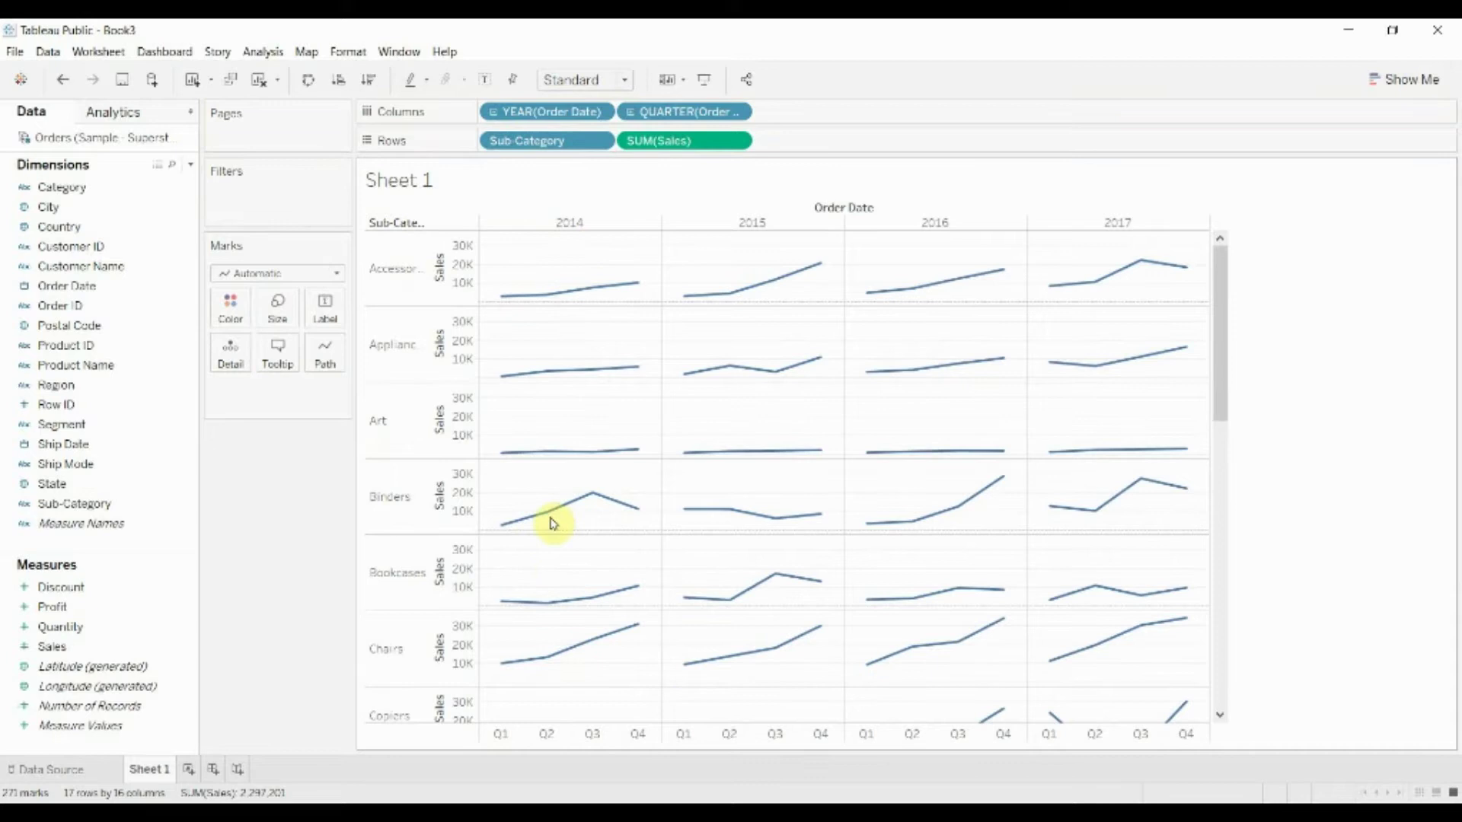
{"action": "scroll", "coordinate": [405, 298], "scroll_direction": "down", "scroll_amount": 2}
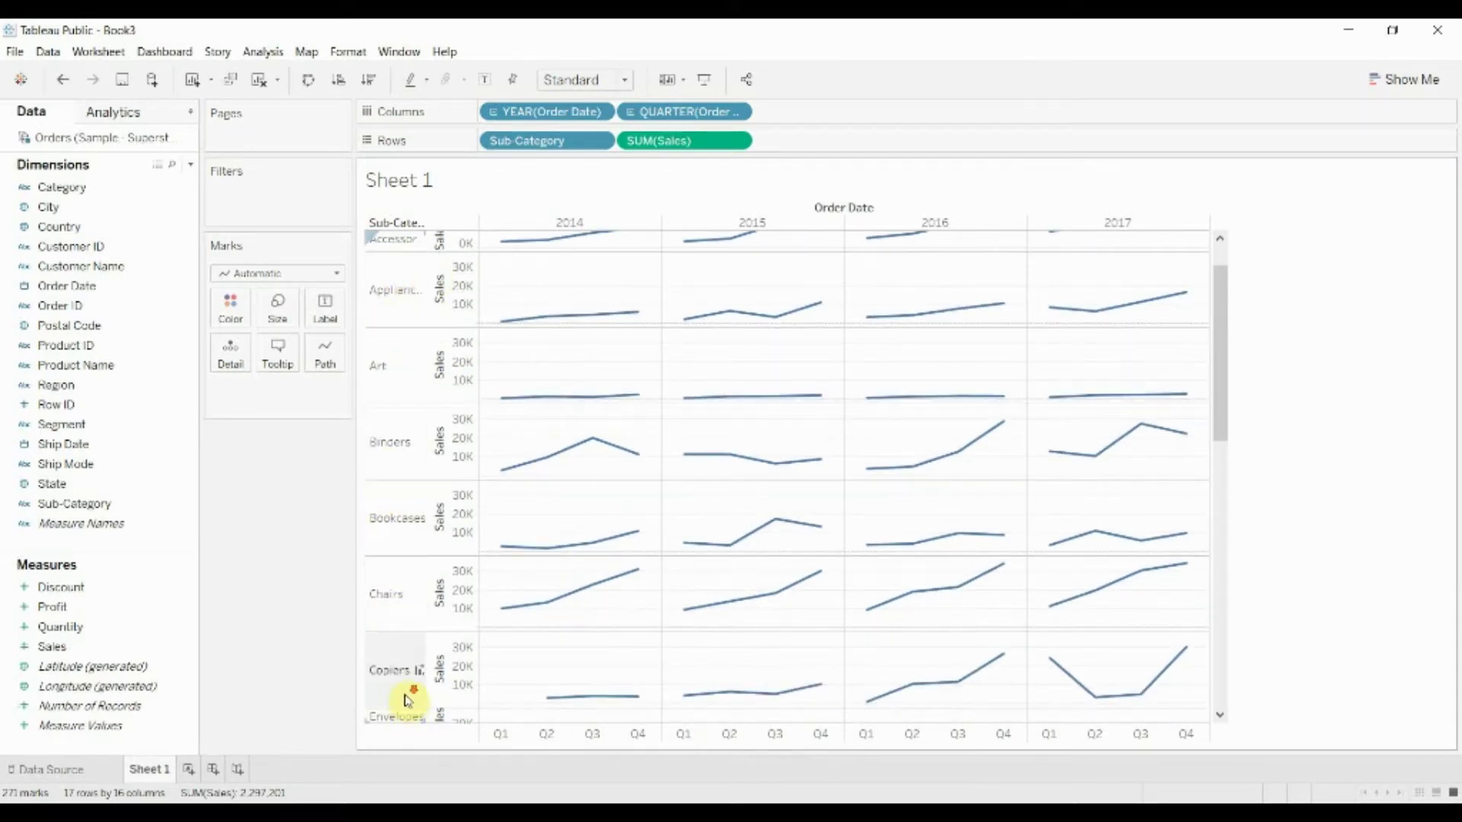
{"action": "scroll", "coordinate": [388, 533], "scroll_direction": "up", "scroll_amount": 2}
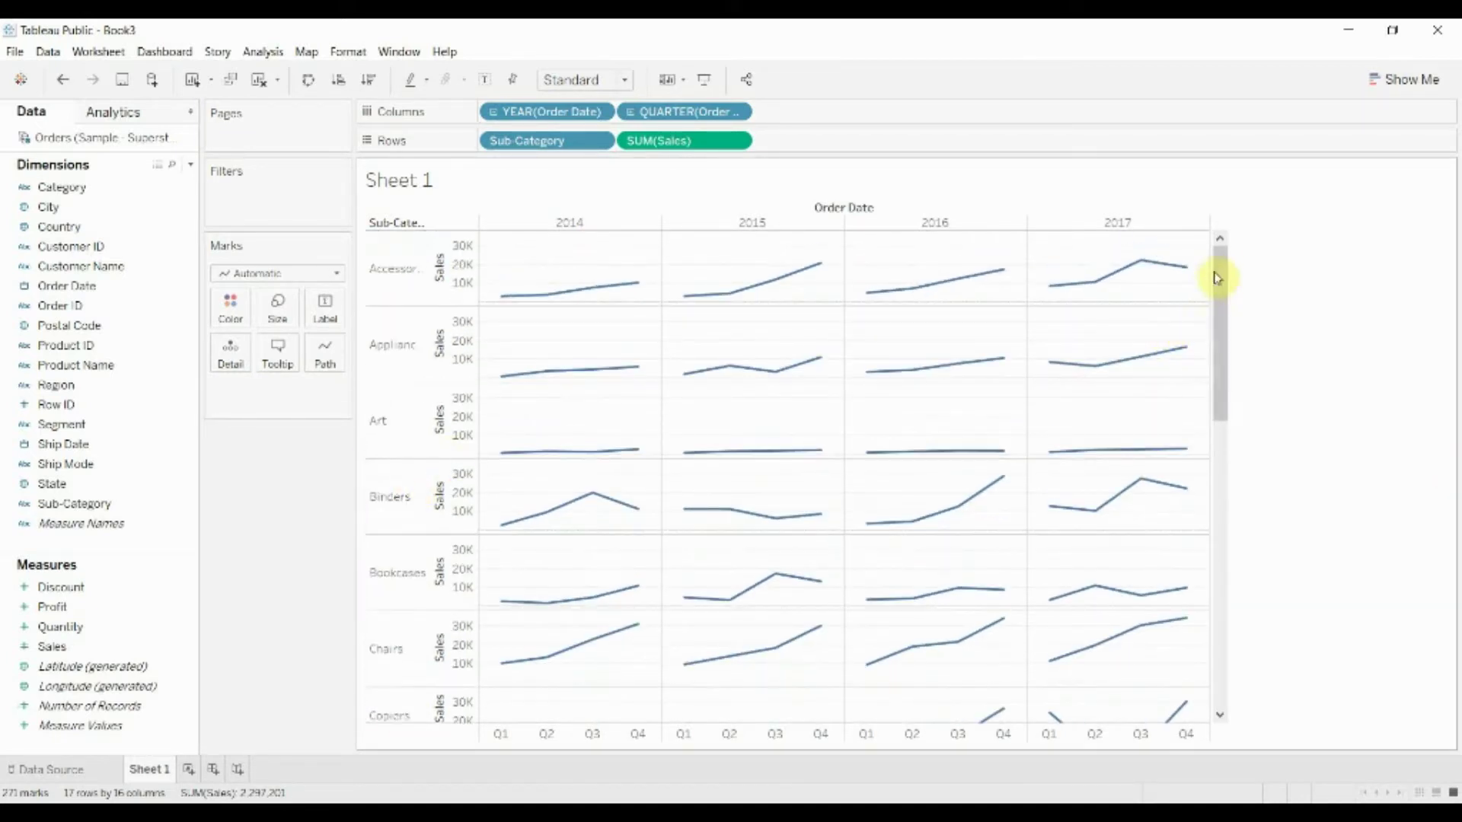
{"action": "left_click_drag", "start_coordinate": [1216, 278], "coordinate": [1224, 227]}
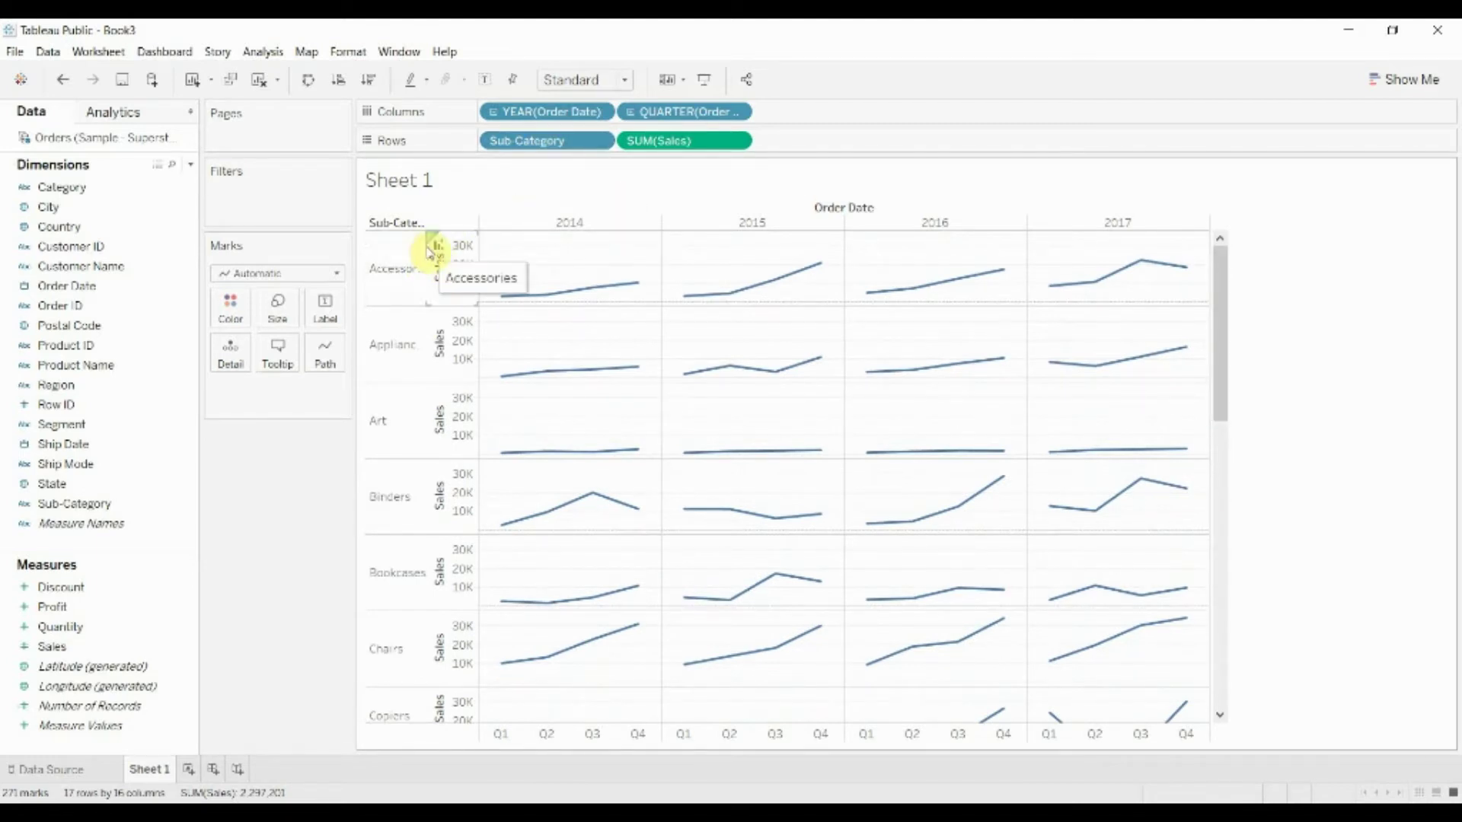
- Widen the sub-category header column so full names are visible
{"action": "left_click_drag", "start_coordinate": [426, 254], "coordinate": [492, 245]}
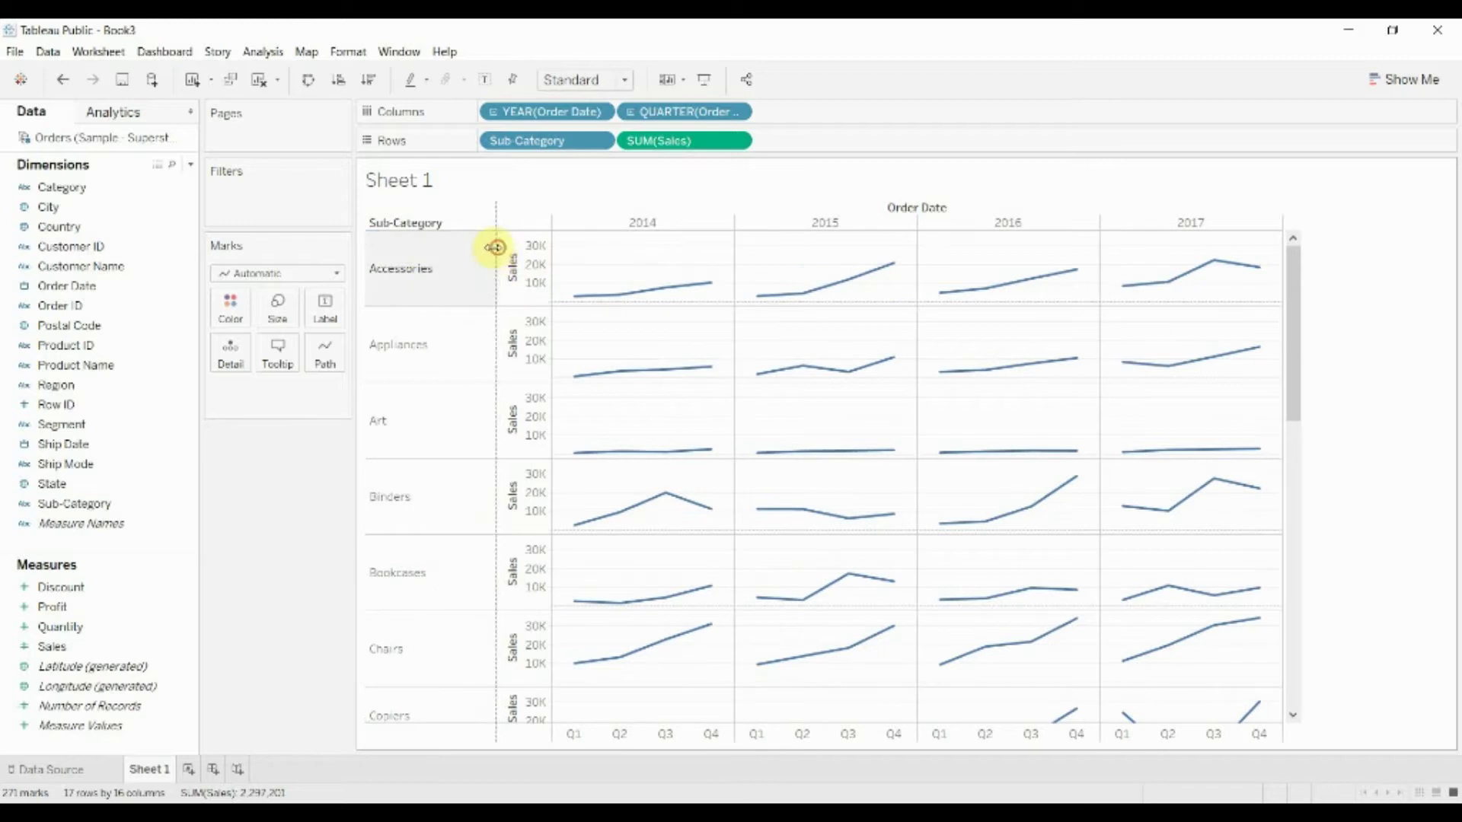
{"action": "scroll", "coordinate": [682, 447], "scroll_direction": "down", "scroll_amount": 10}
{"action": "scroll", "coordinate": [769, 434], "scroll_direction": "up", "scroll_amount": 10}
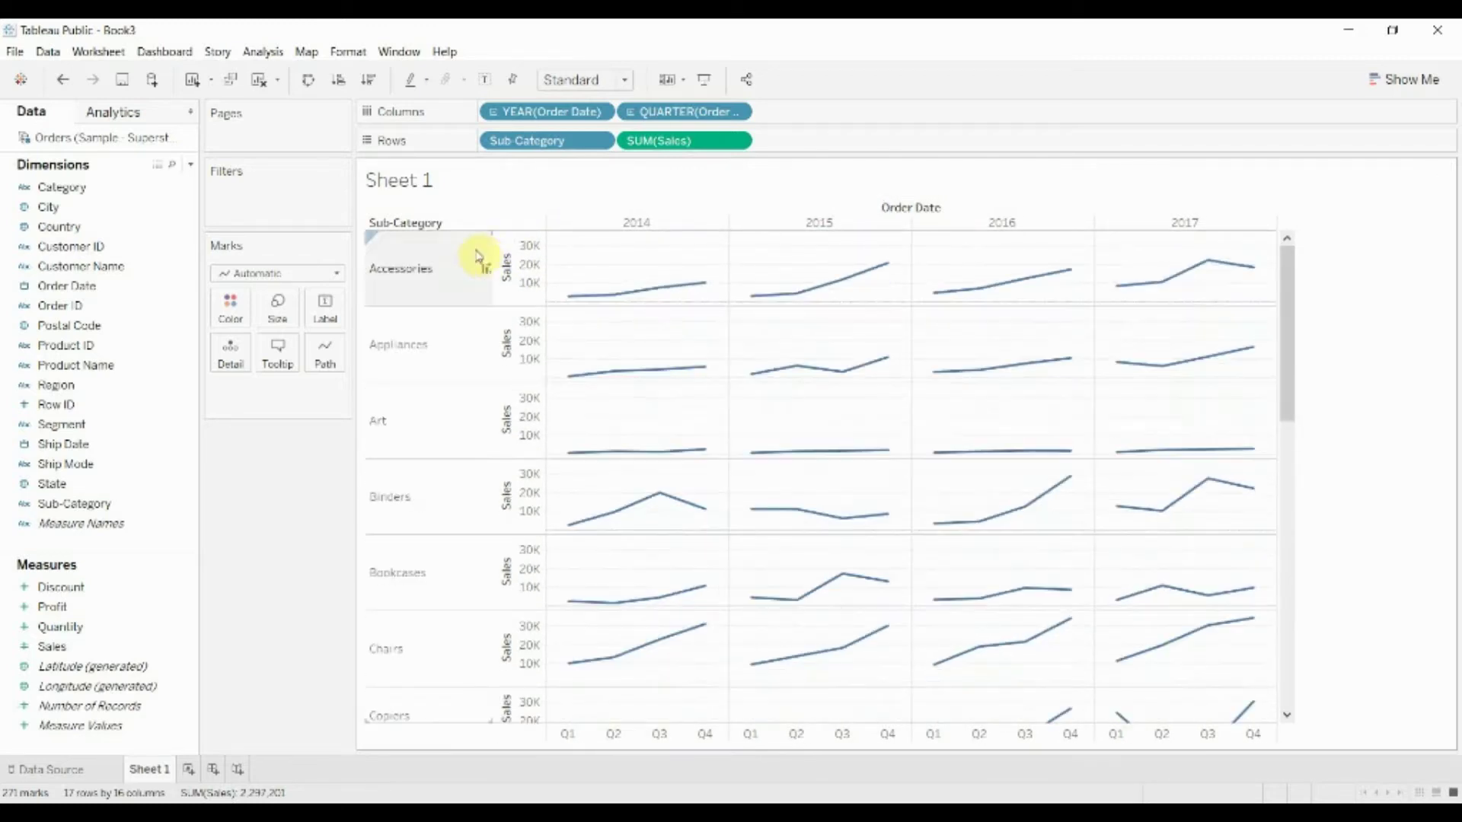
{"action": "left_click_drag", "start_coordinate": [489, 248], "coordinate": [486, 261]}
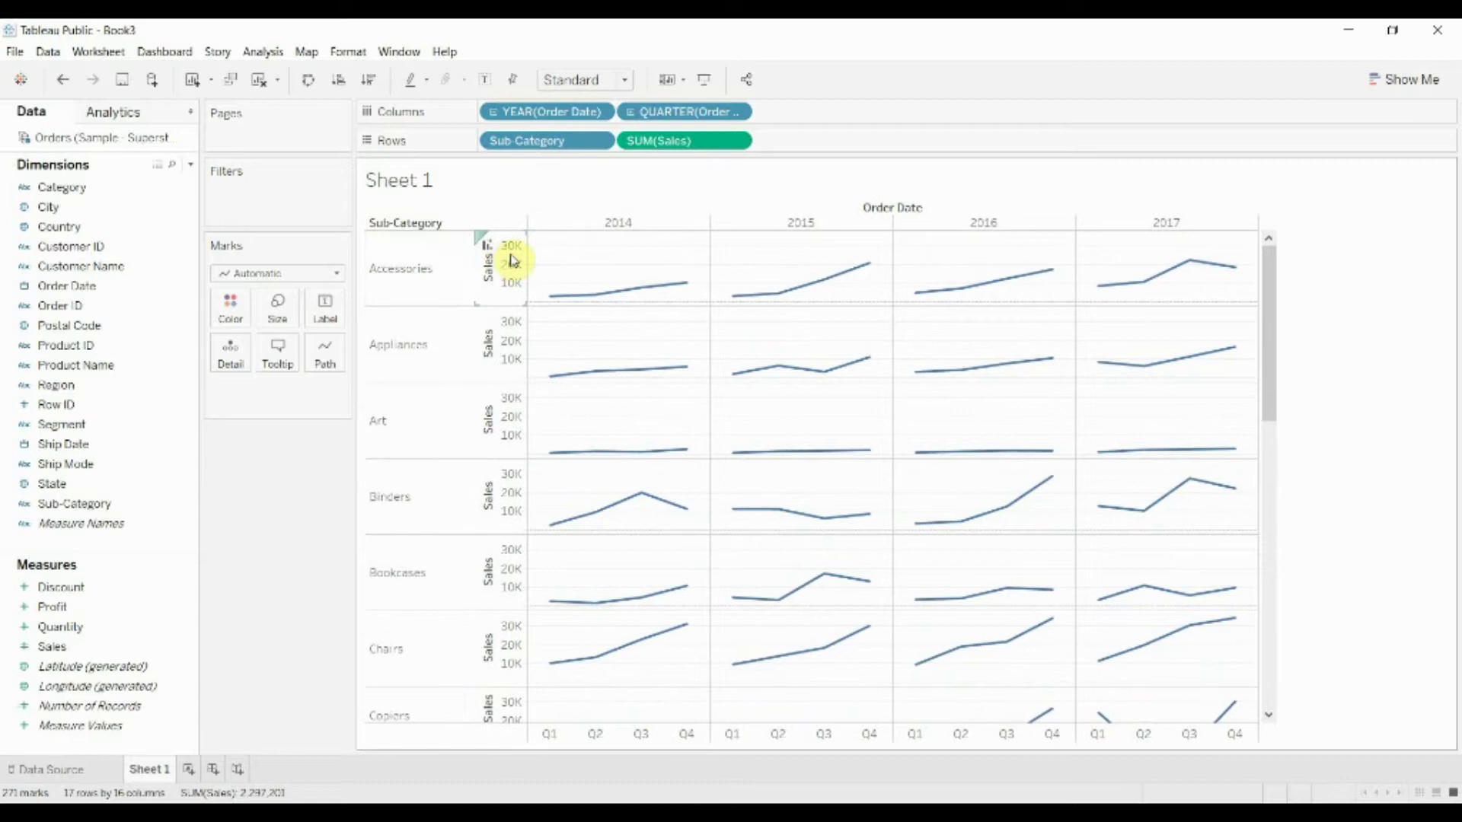
- In the Sales axis settings, choose independent axis ranges for each row
{"action": "right_click", "coordinate": [511, 262]}
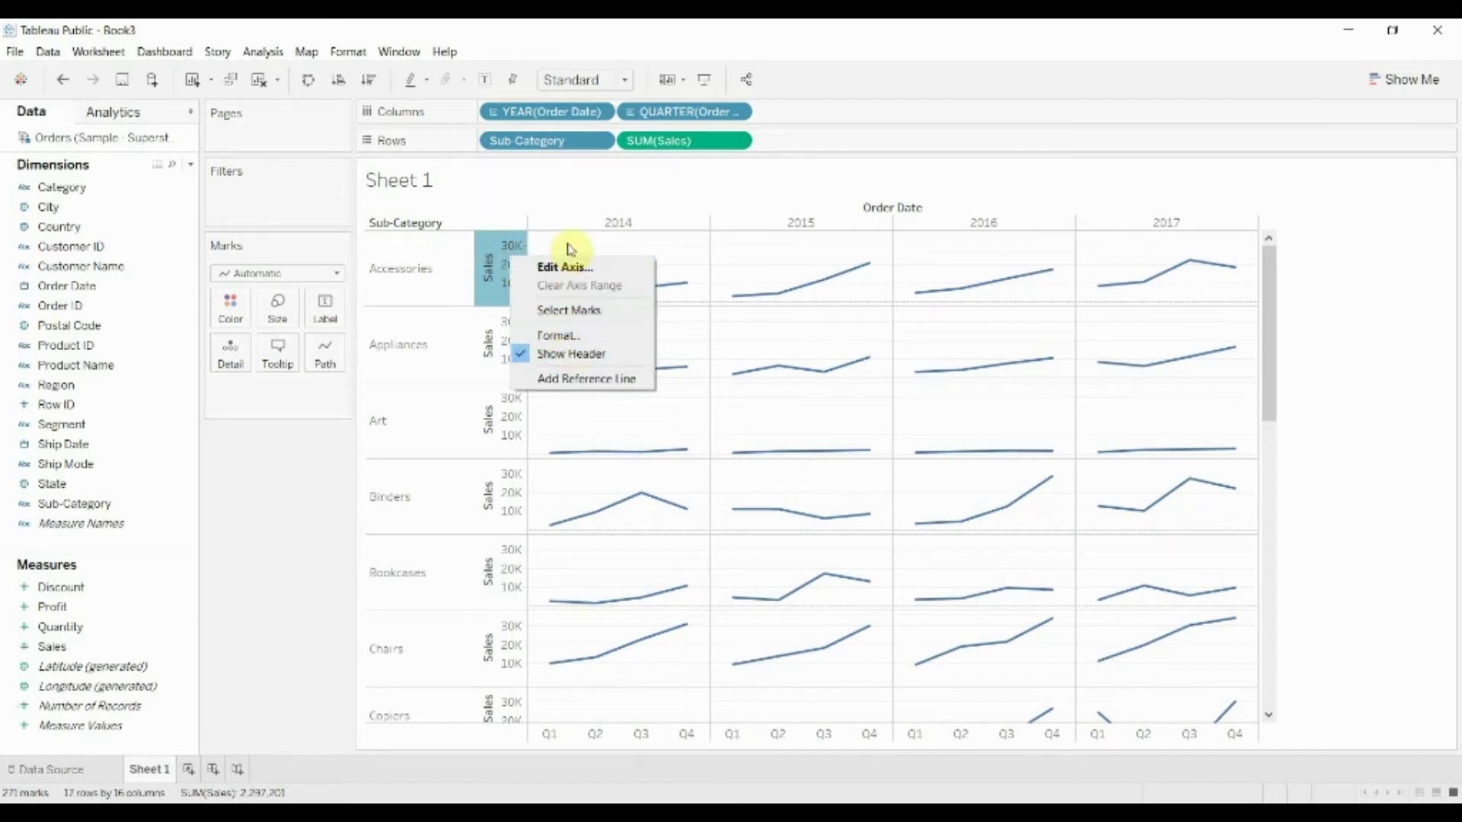
{"action": "left_click", "coordinate": [653, 244]}
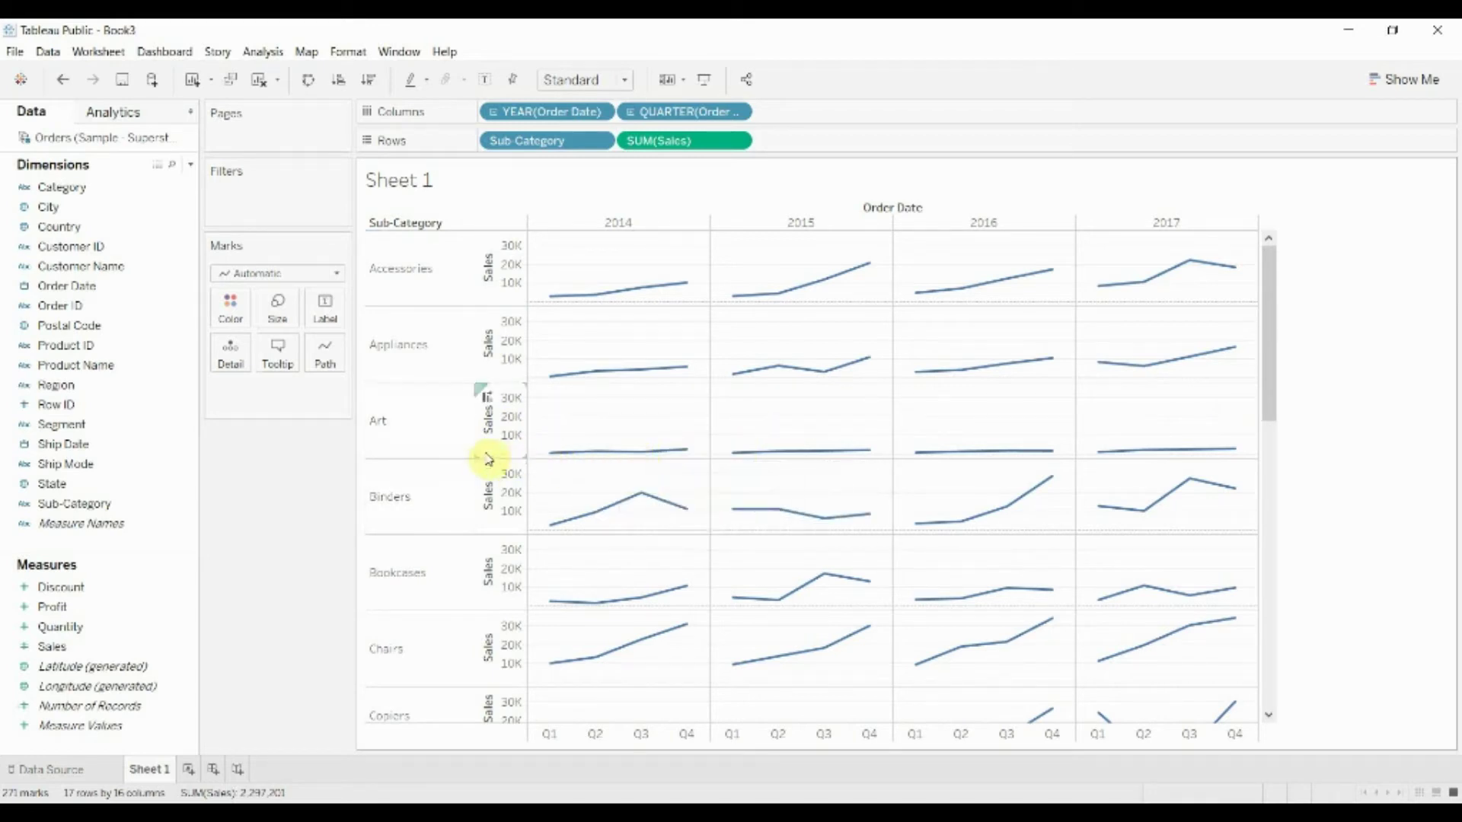
{"action": "right_click", "coordinate": [508, 424]}
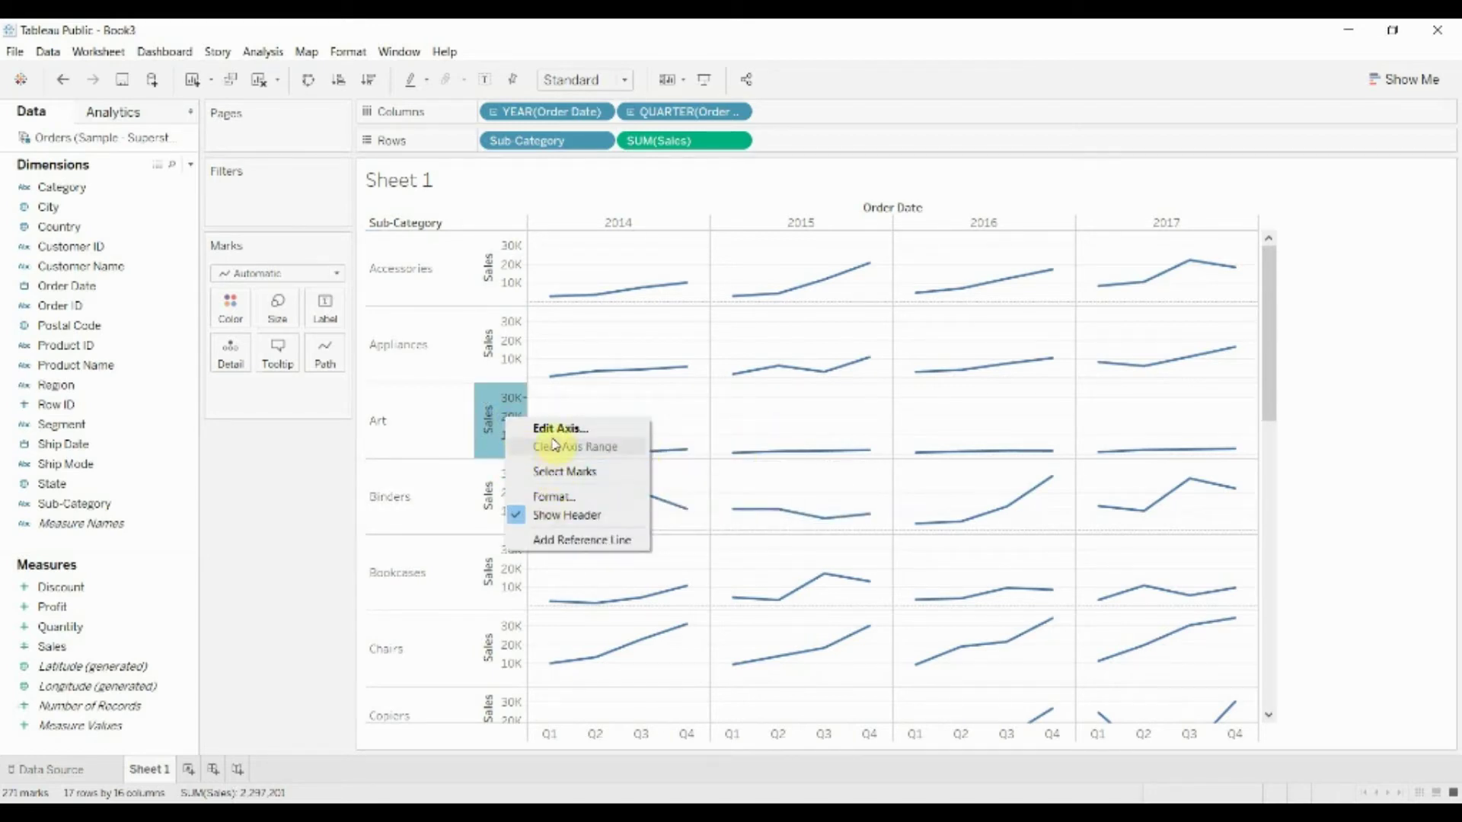
{"action": "key", "text": "Escape"}
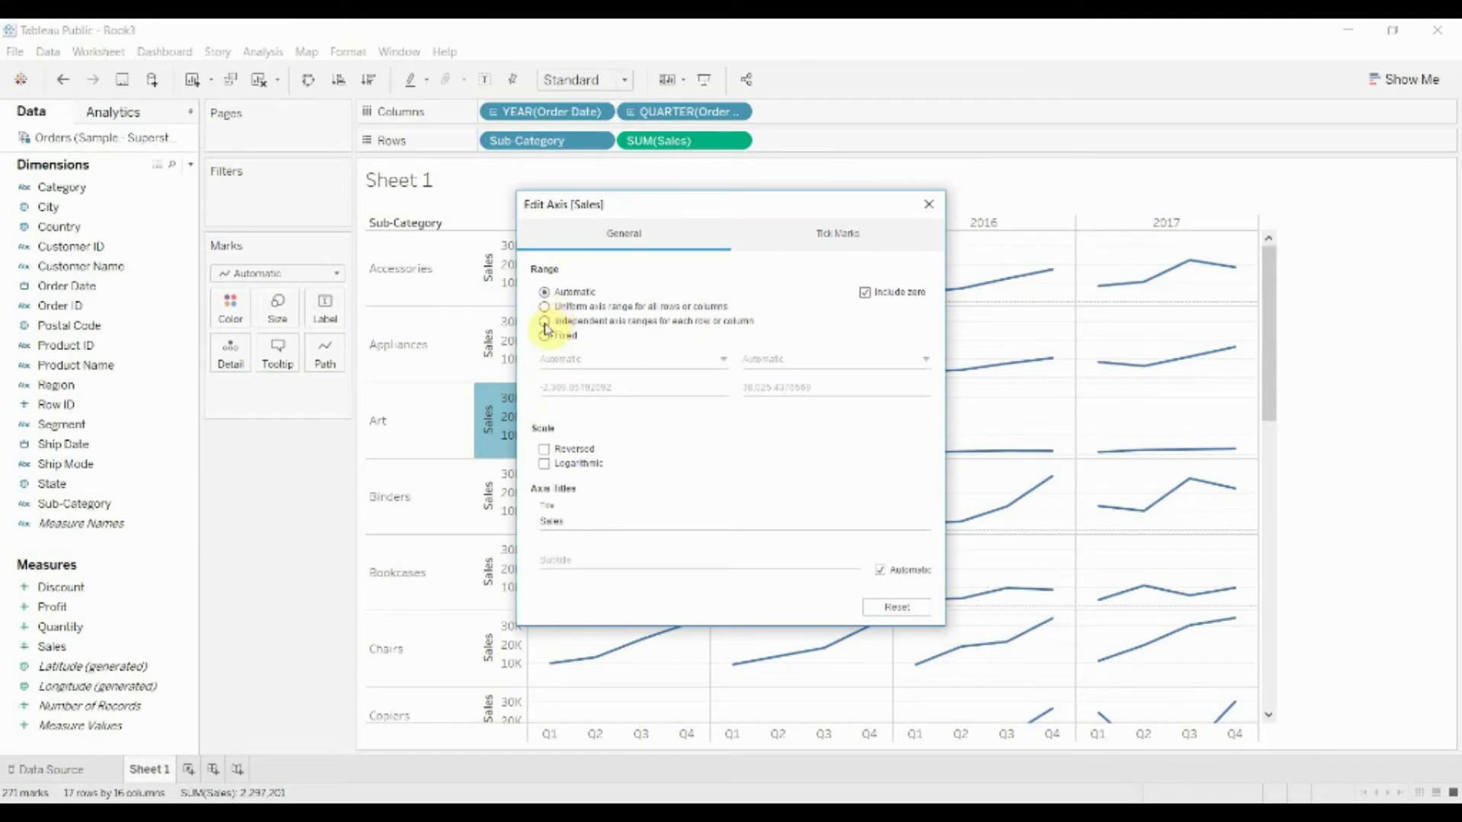
{"action": "left_click", "coordinate": [545, 323]}
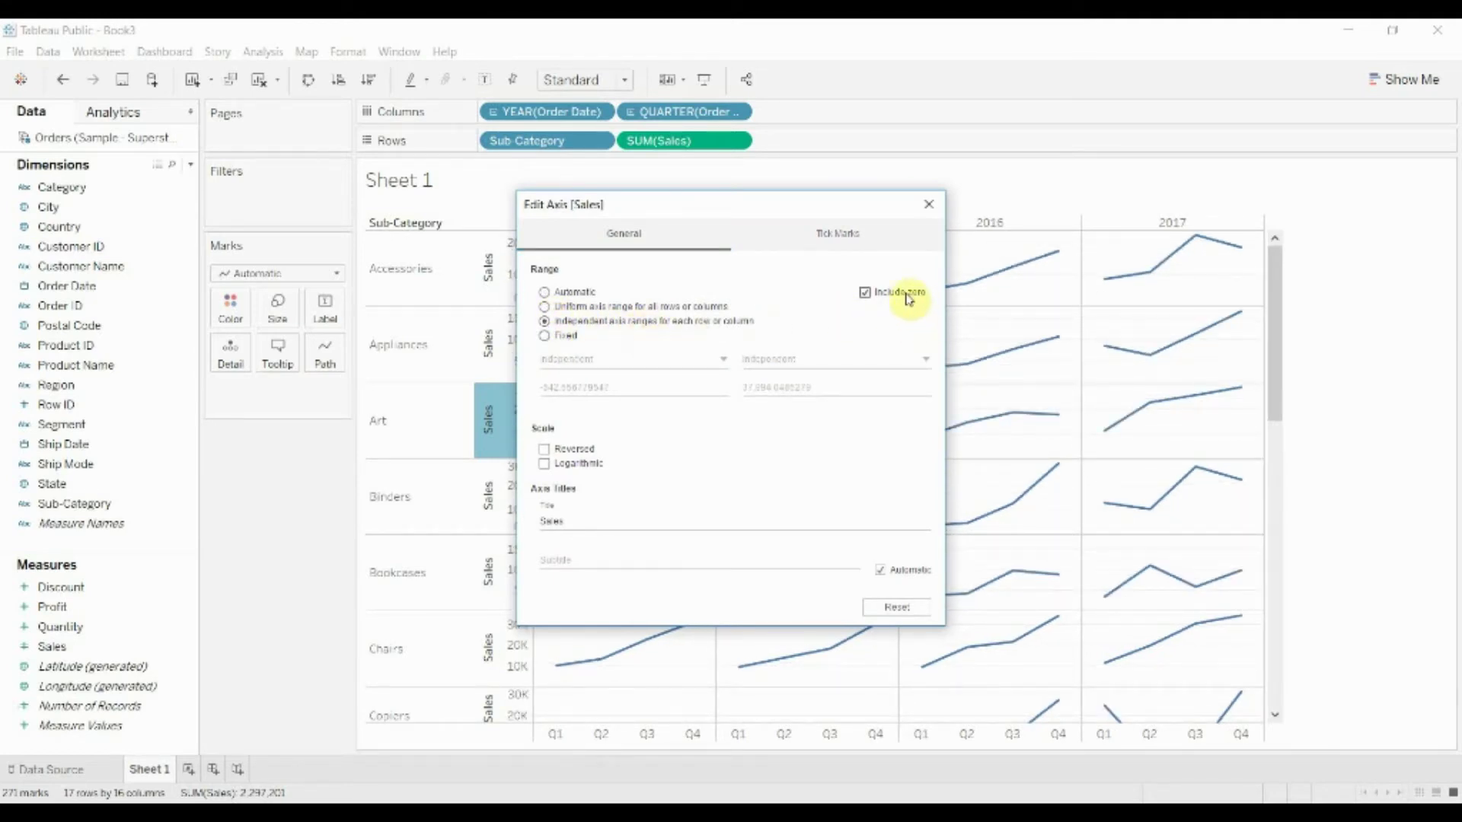
- Untick Include zero for the Sales axes and close the axis dialog
{"action": "left_click_drag", "start_coordinate": [682, 206], "coordinate": [148, 212]}
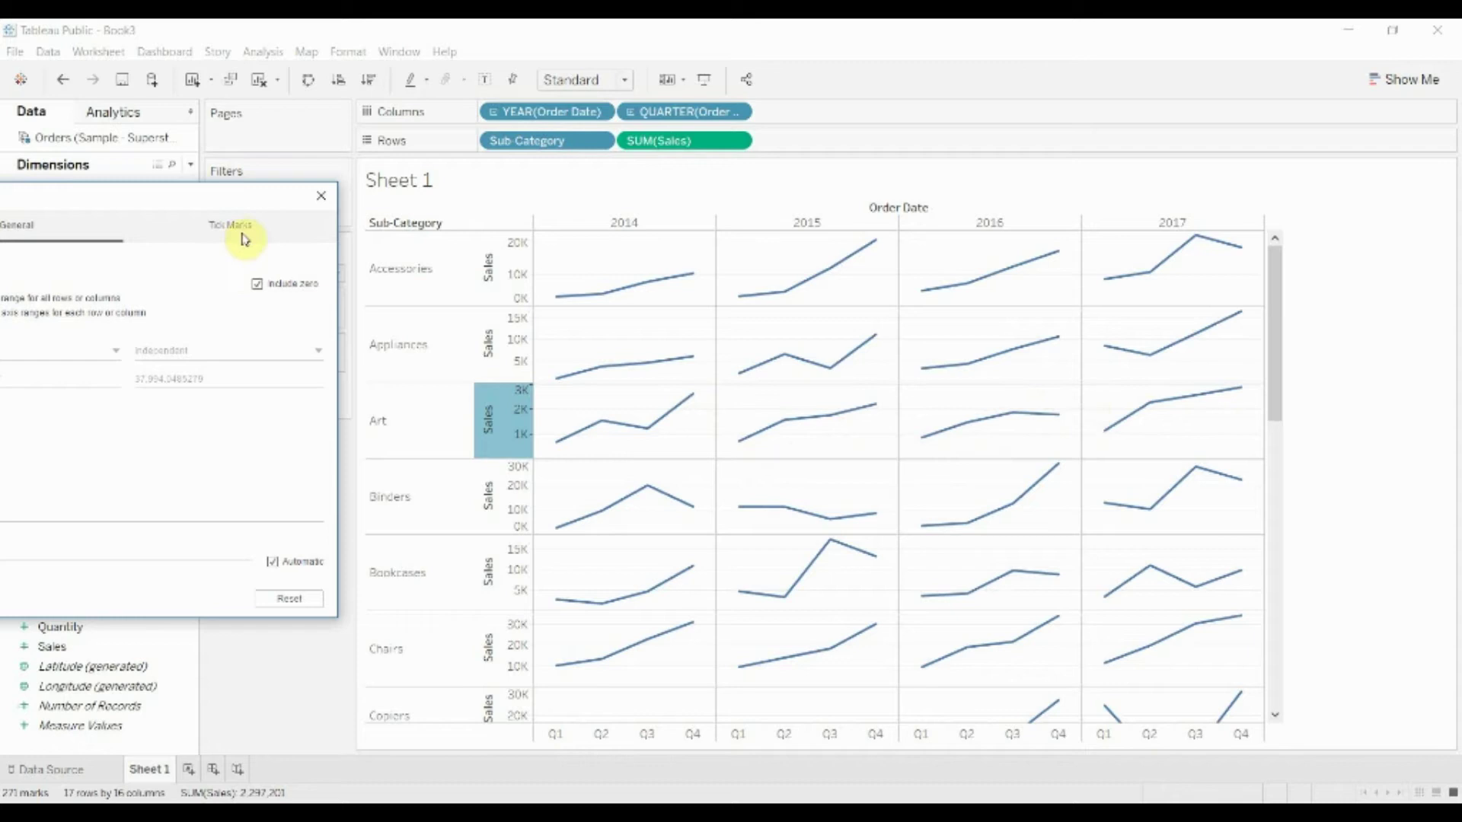
{"action": "left_click_drag", "start_coordinate": [232, 197], "coordinate": [404, 178]}
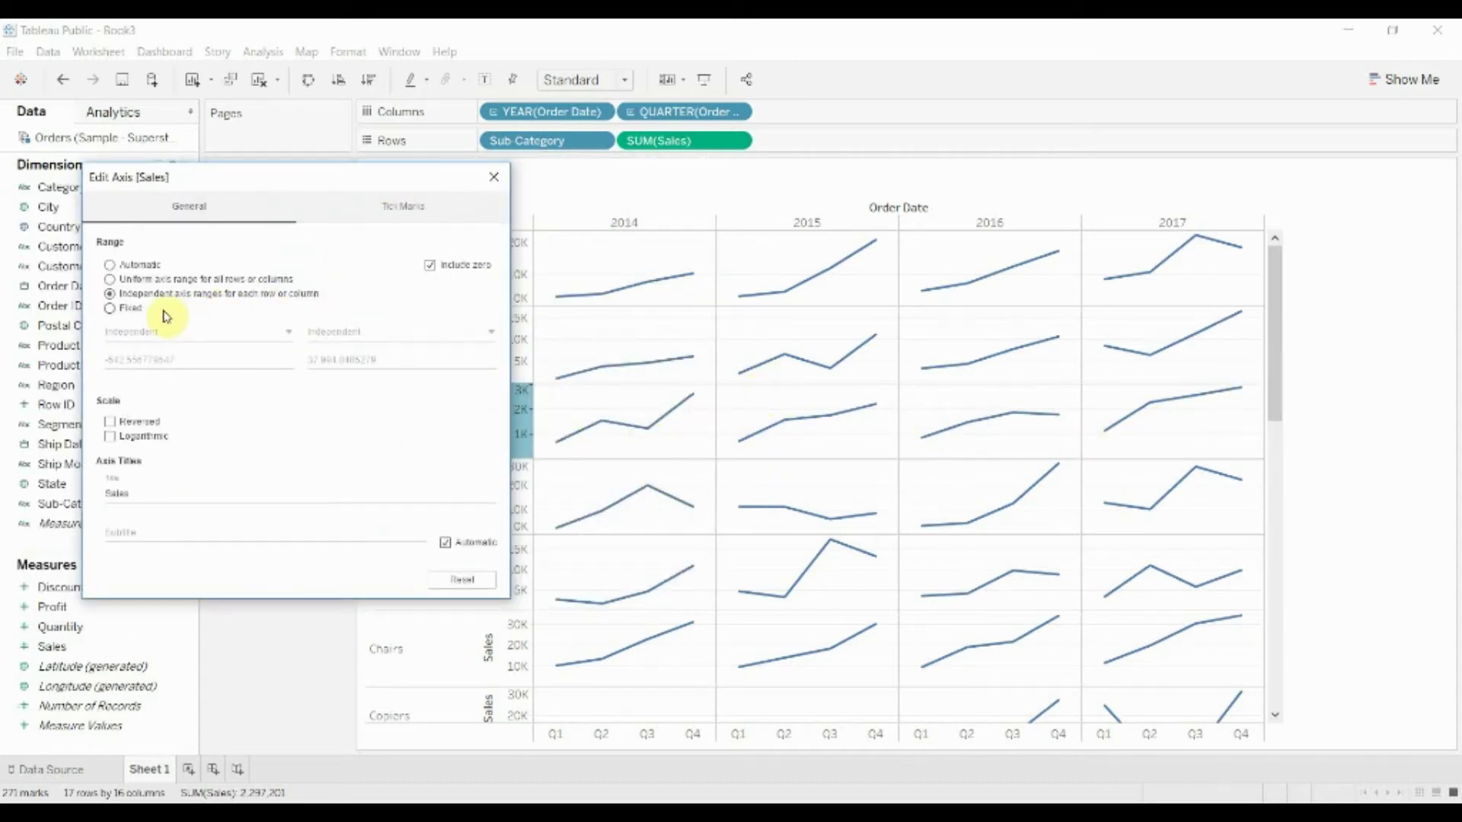
{"action": "left_click", "coordinate": [449, 265]}
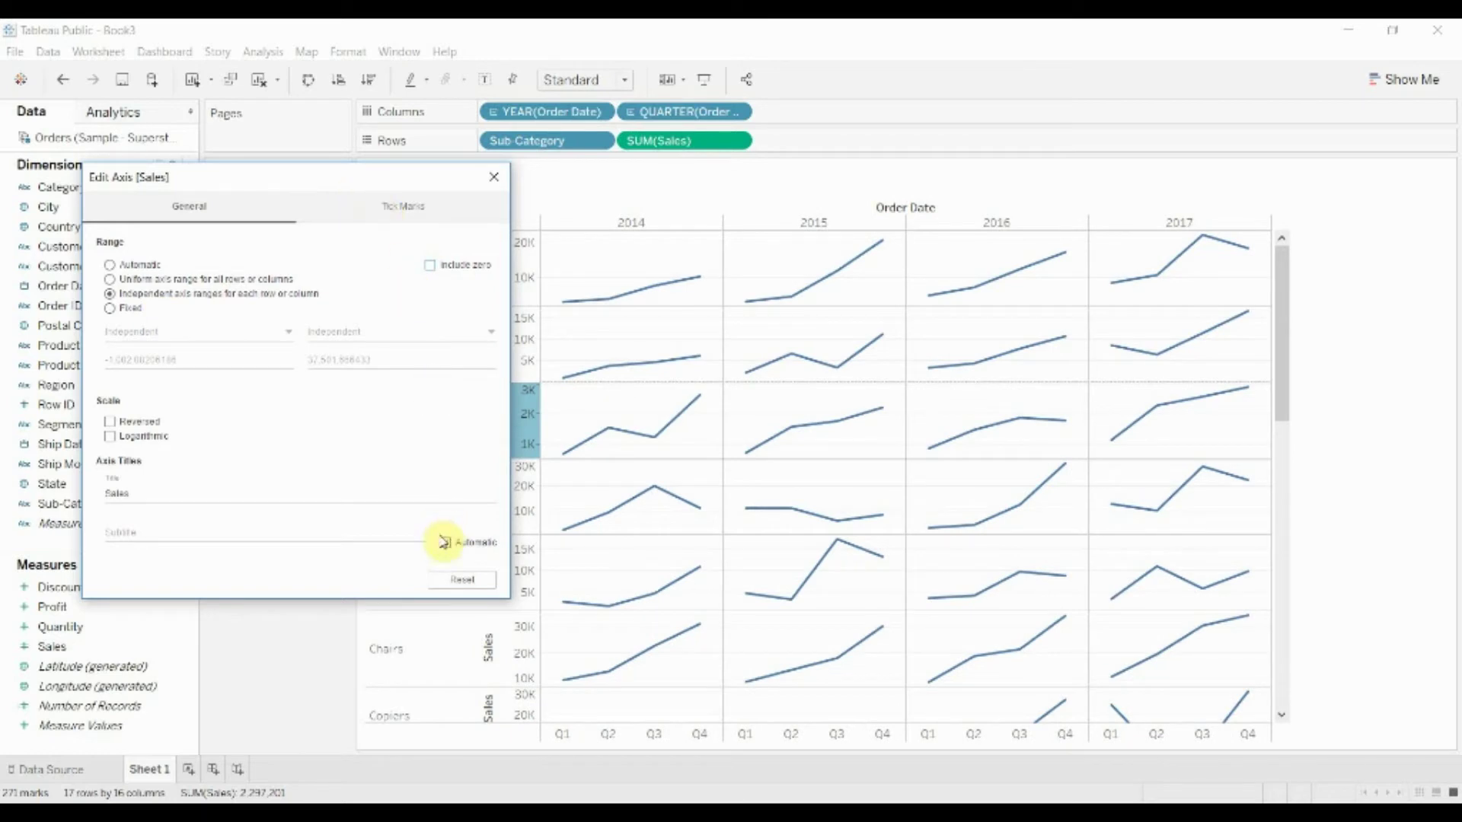
{"action": "left_click_drag", "start_coordinate": [404, 177], "coordinate": [1199, 181]}
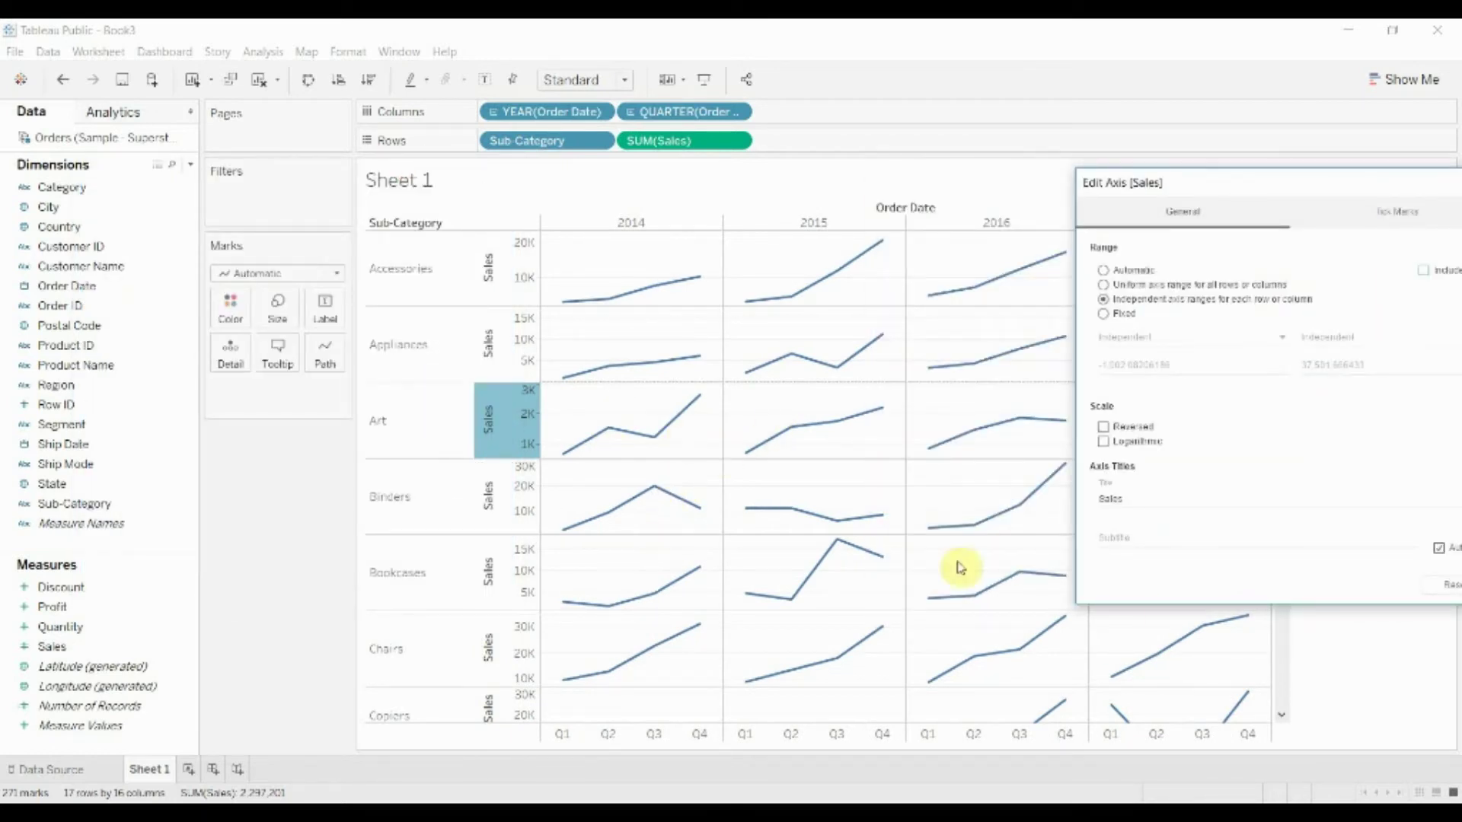
{"action": "left_click_drag", "start_coordinate": [1402, 180], "coordinate": [1117, 192]}
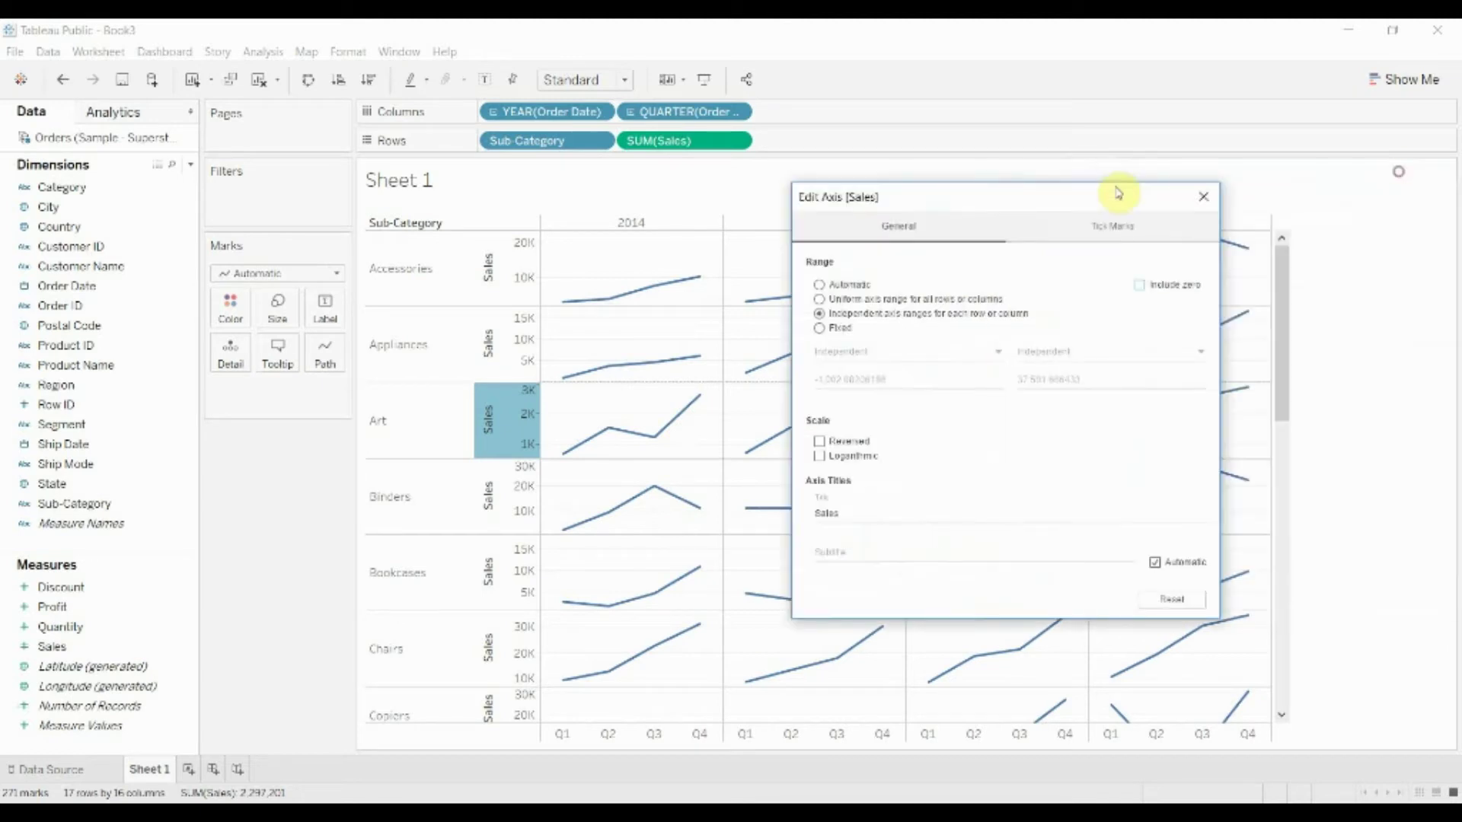
{"action": "left_click", "coordinate": [1205, 198]}
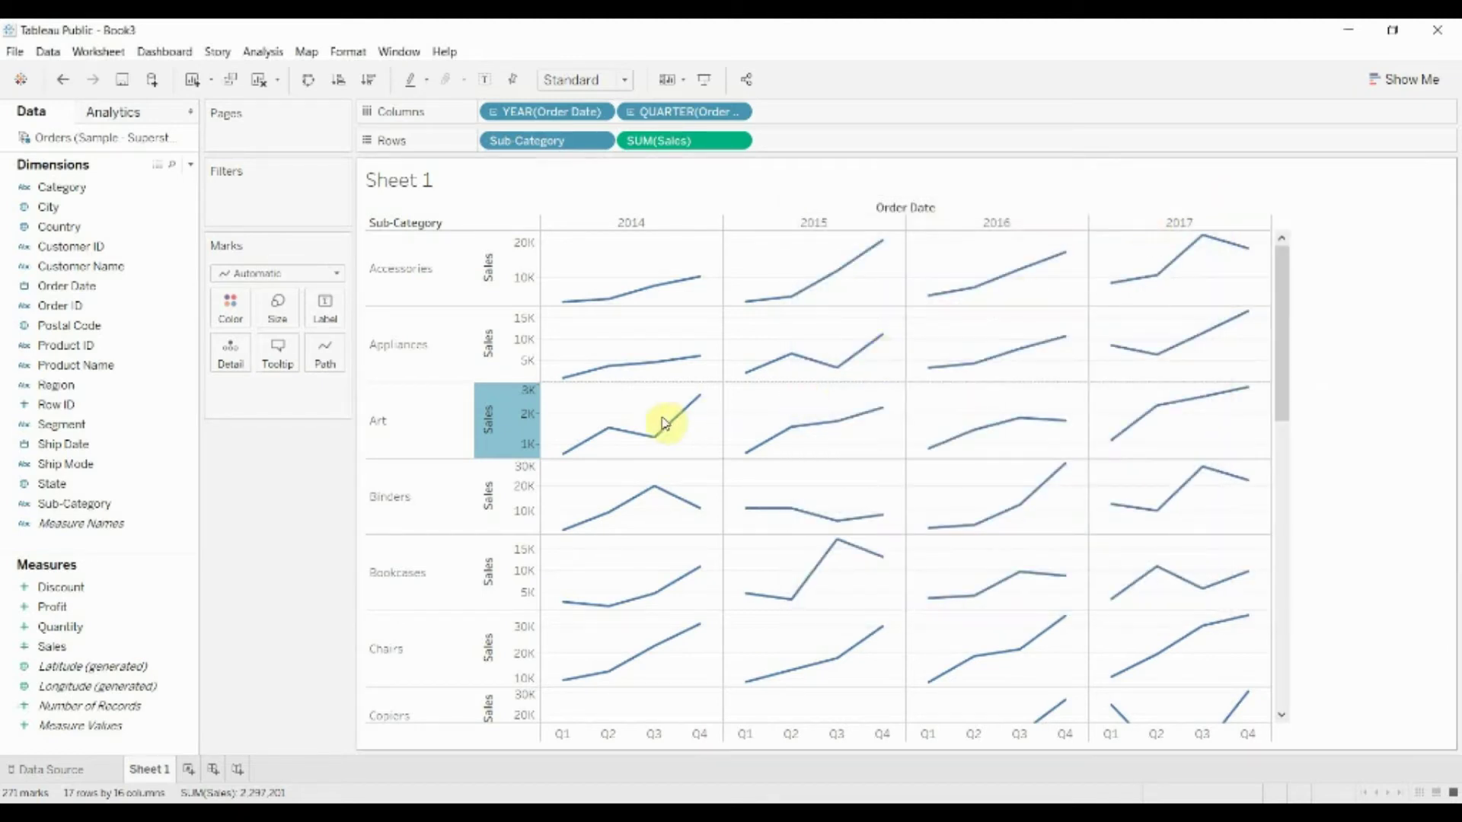
- Shorten every sub-category row and narrow the year and quarter columns
{"action": "mouse_move", "coordinate": [690, 407]}
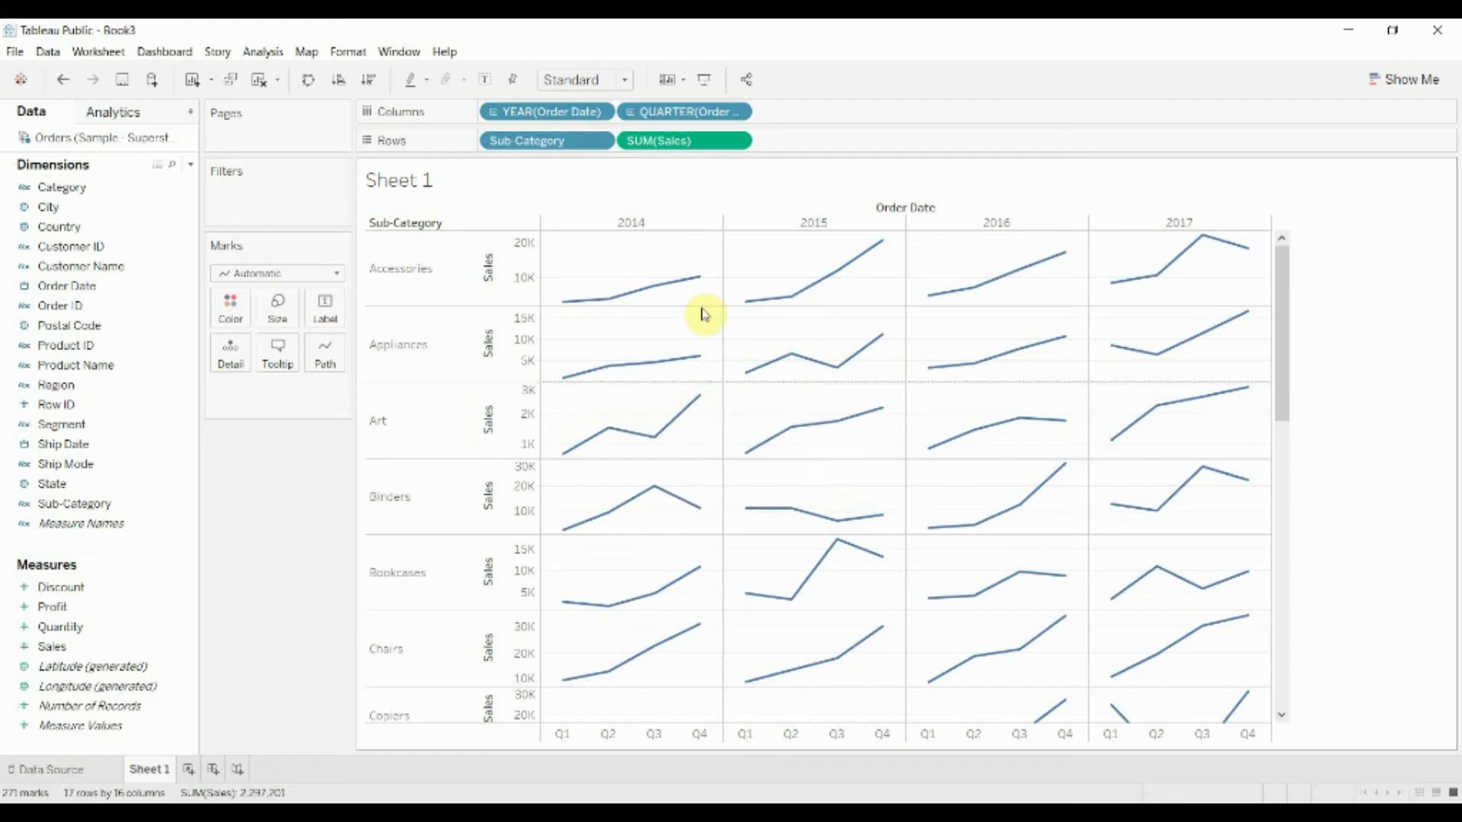
{"action": "mouse_move", "coordinate": [694, 287]}
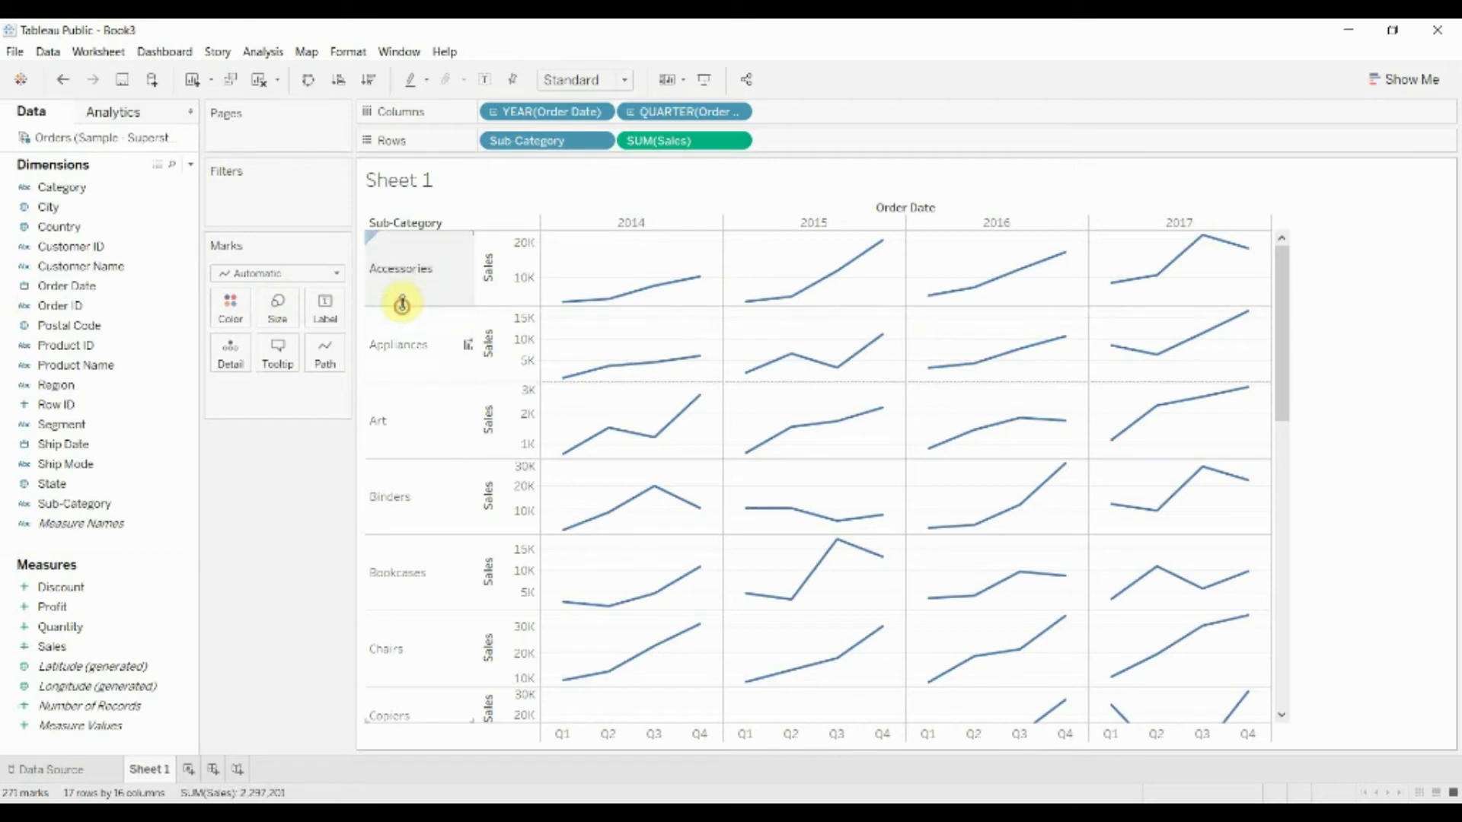
{"action": "left_click_drag", "start_coordinate": [402, 305], "coordinate": [402, 278]}
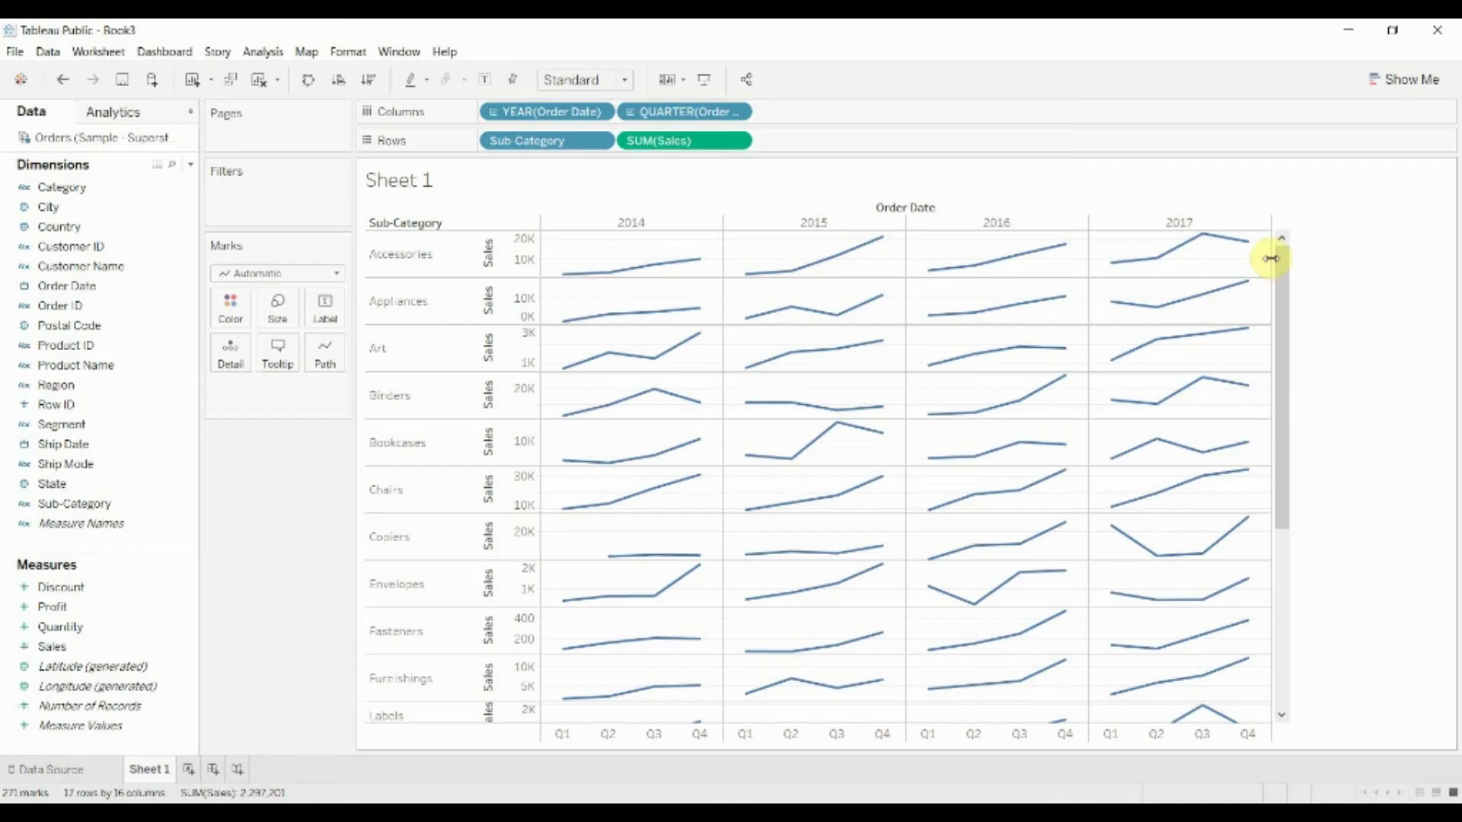
{"action": "left_click_drag", "start_coordinate": [1117, 260], "coordinate": [853, 268]}
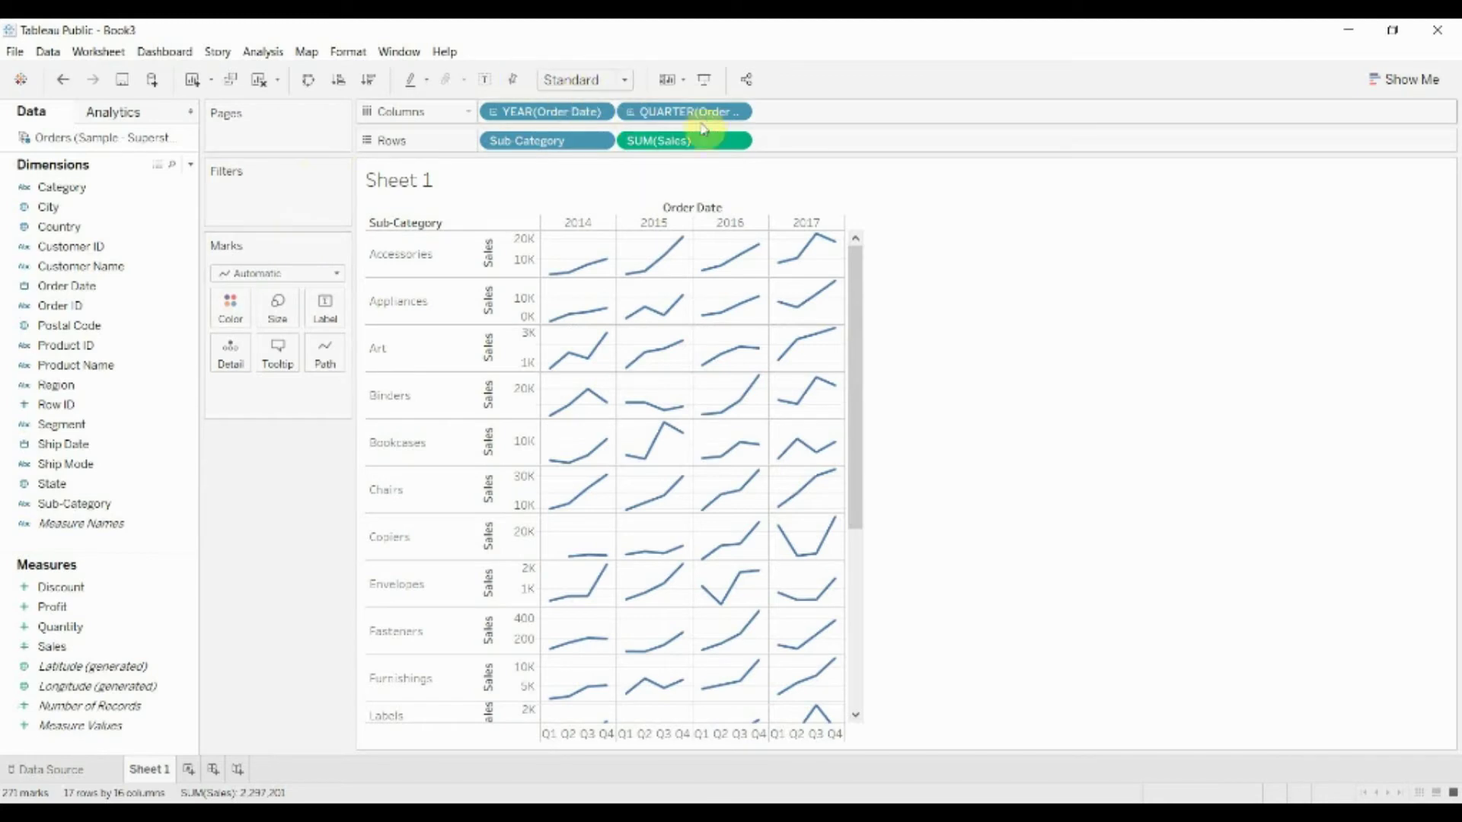
- Replace QUARTER with MONTH(Order Date) on Columns, narrow the year columns, and shorten the rows
{"action": "left_click", "coordinate": [632, 112]}
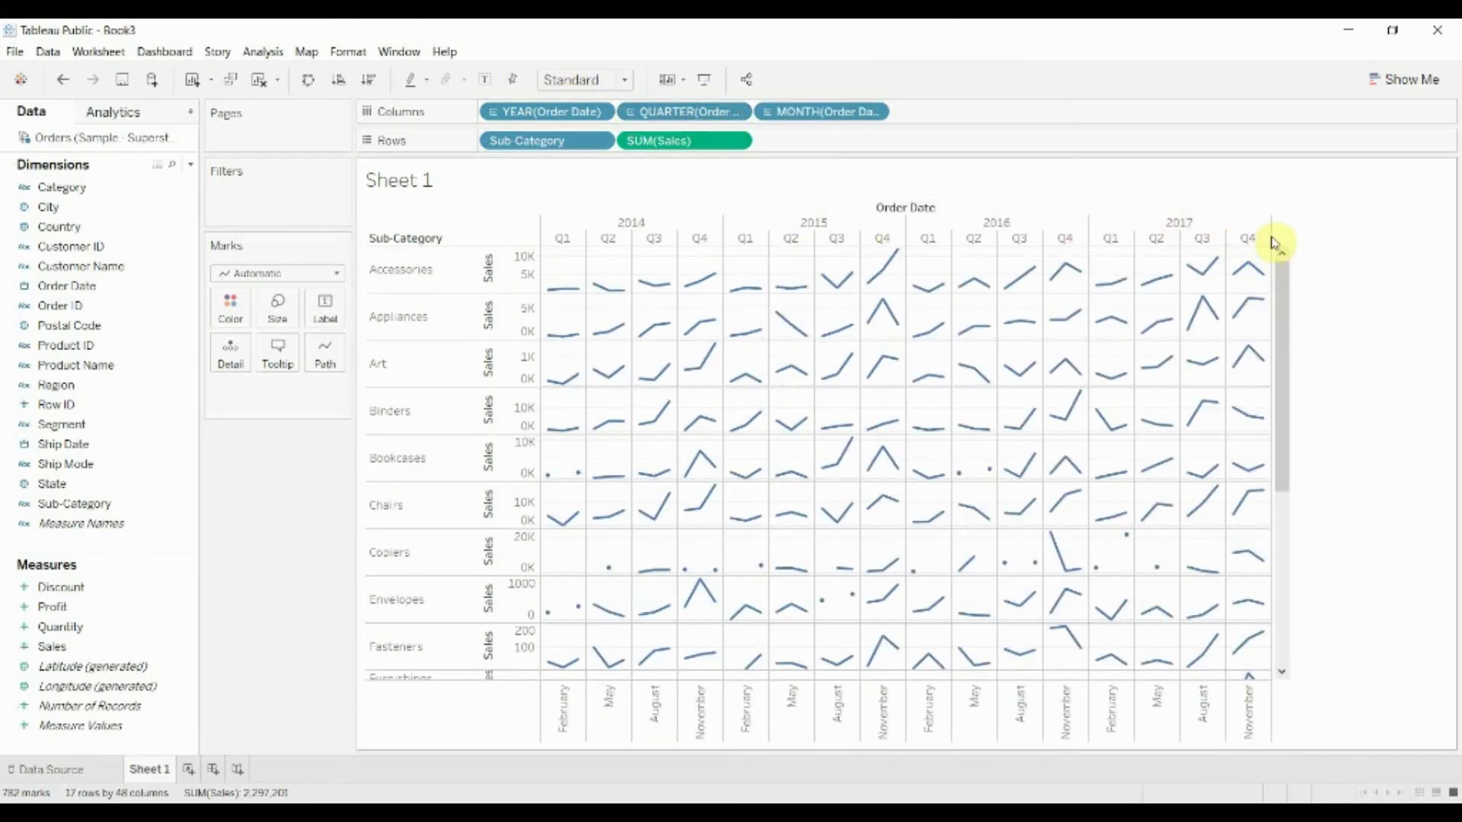
{"action": "left_click_drag", "start_coordinate": [691, 105], "coordinate": [114, 284]}
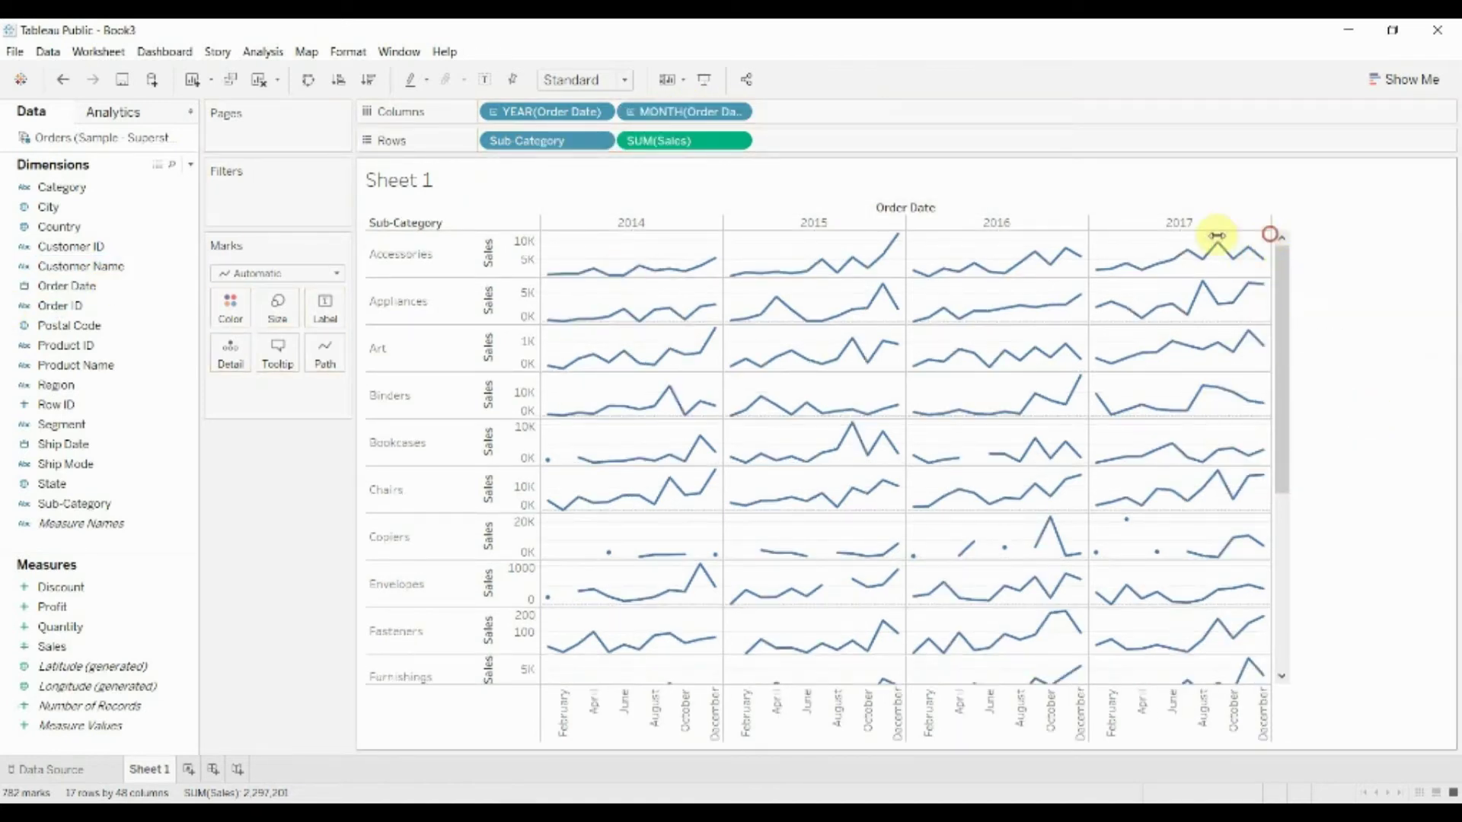
{"action": "left_click_drag", "start_coordinate": [1217, 235], "coordinate": [978, 243]}
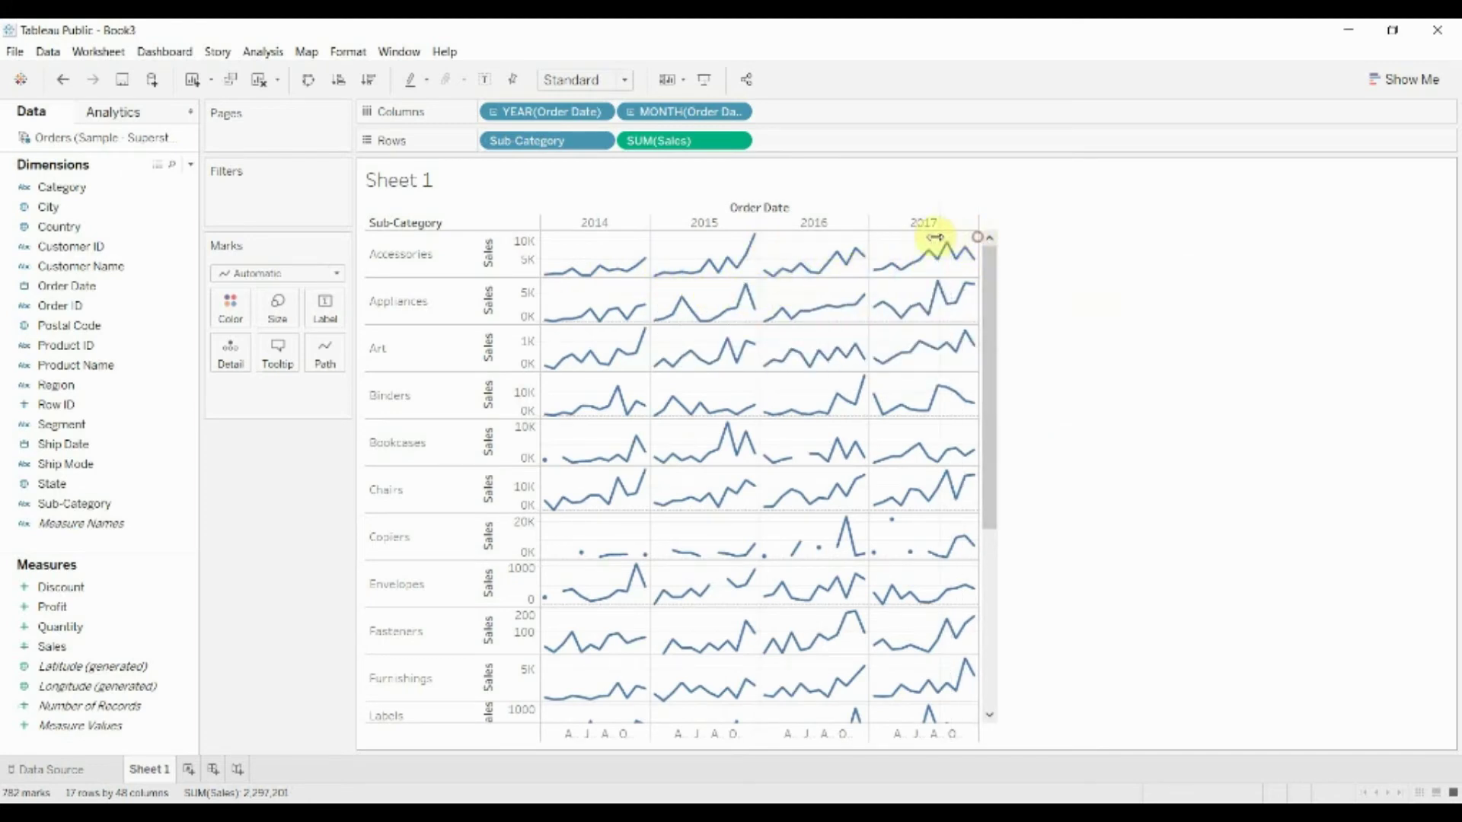
{"action": "left_click_drag", "start_coordinate": [935, 238], "coordinate": [923, 244]}
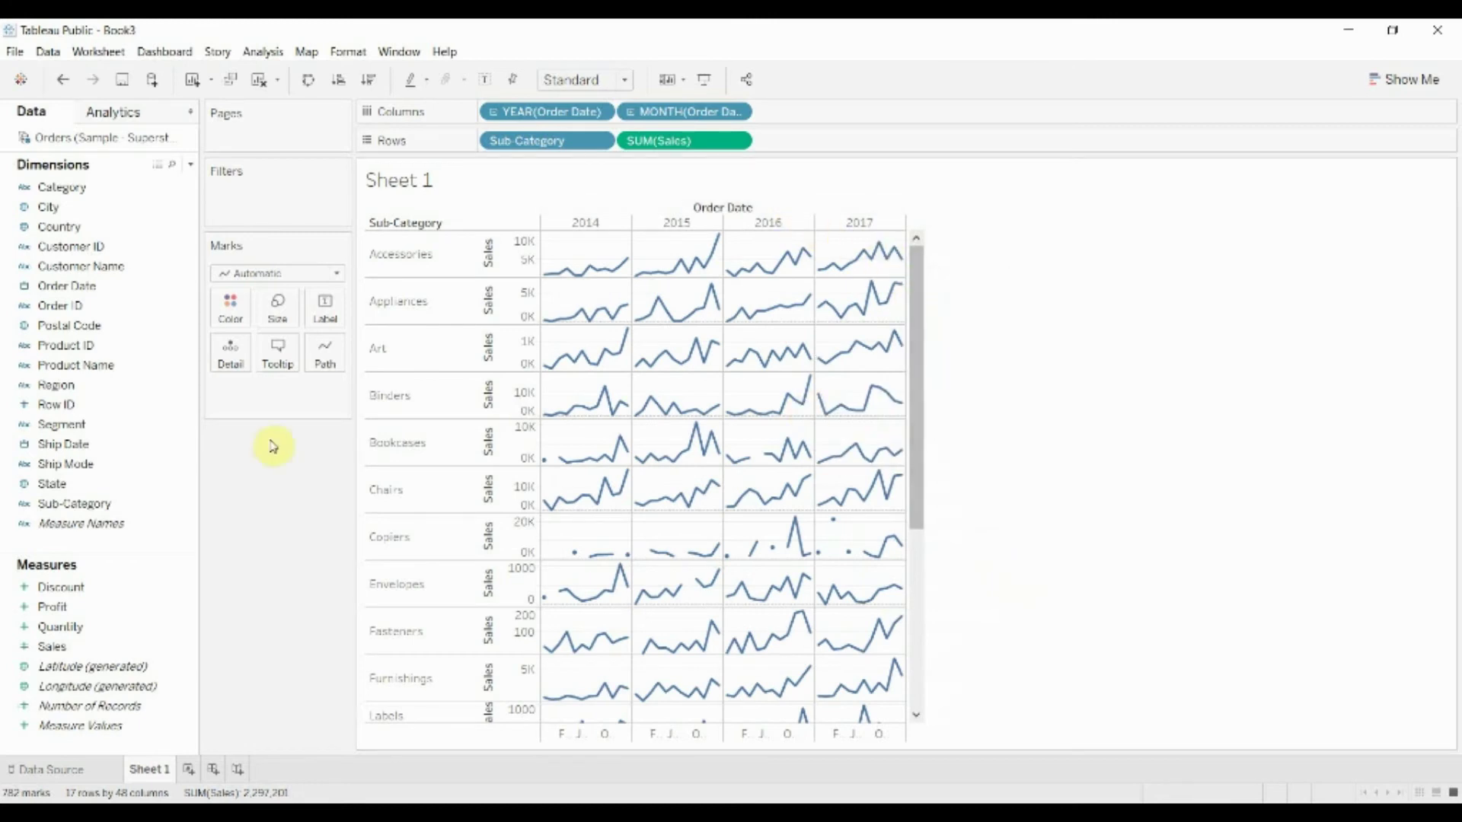
{"action": "left_click_drag", "start_coordinate": [385, 418], "coordinate": [409, 260]}
- Undo the row shrink and hide the month header labels
{"action": "key", "text": "ctrl+z"}
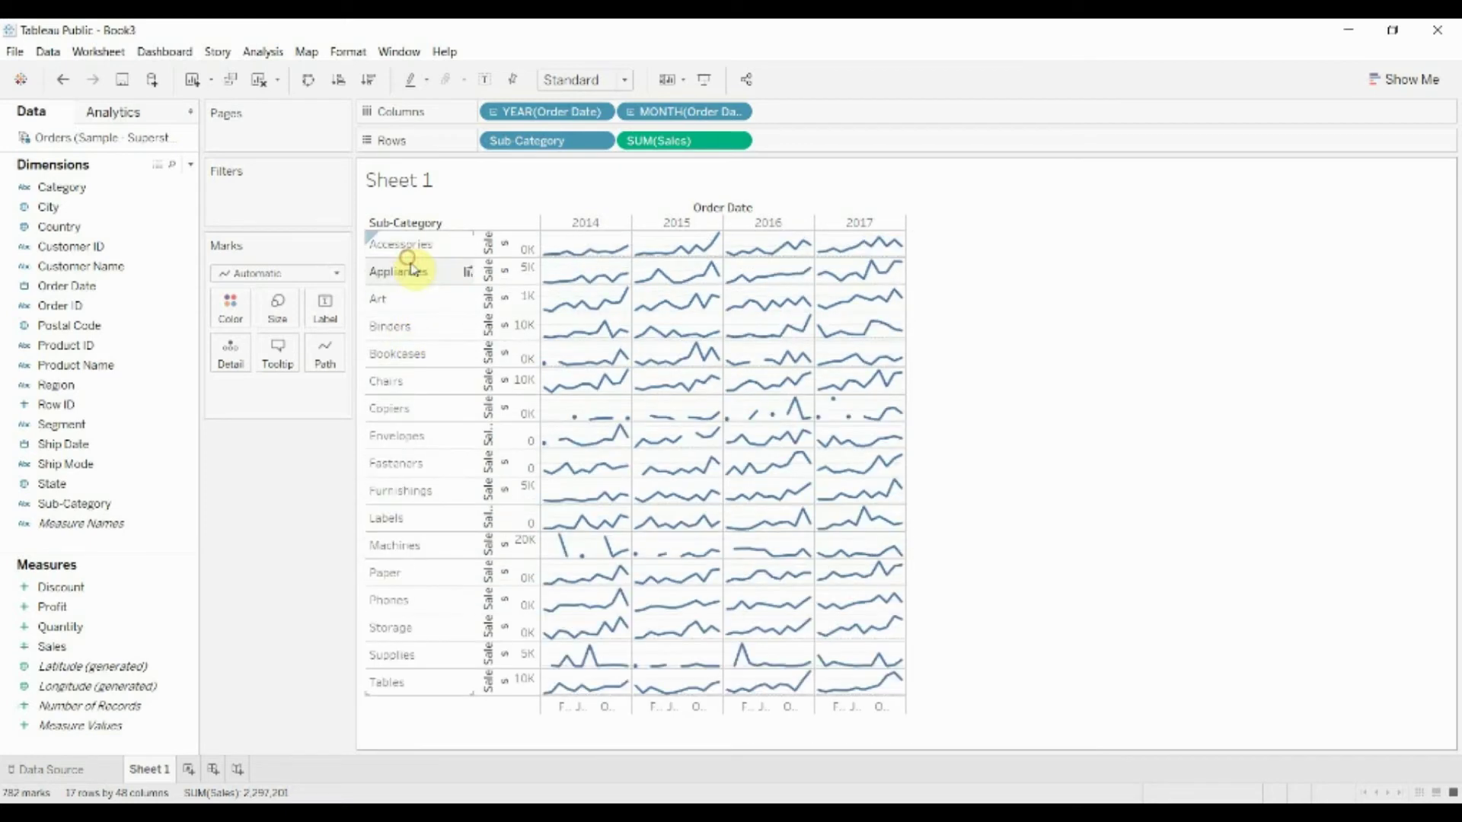
{"action": "left_click", "coordinate": [575, 707]}
{"action": "right_click", "coordinate": [574, 706]}
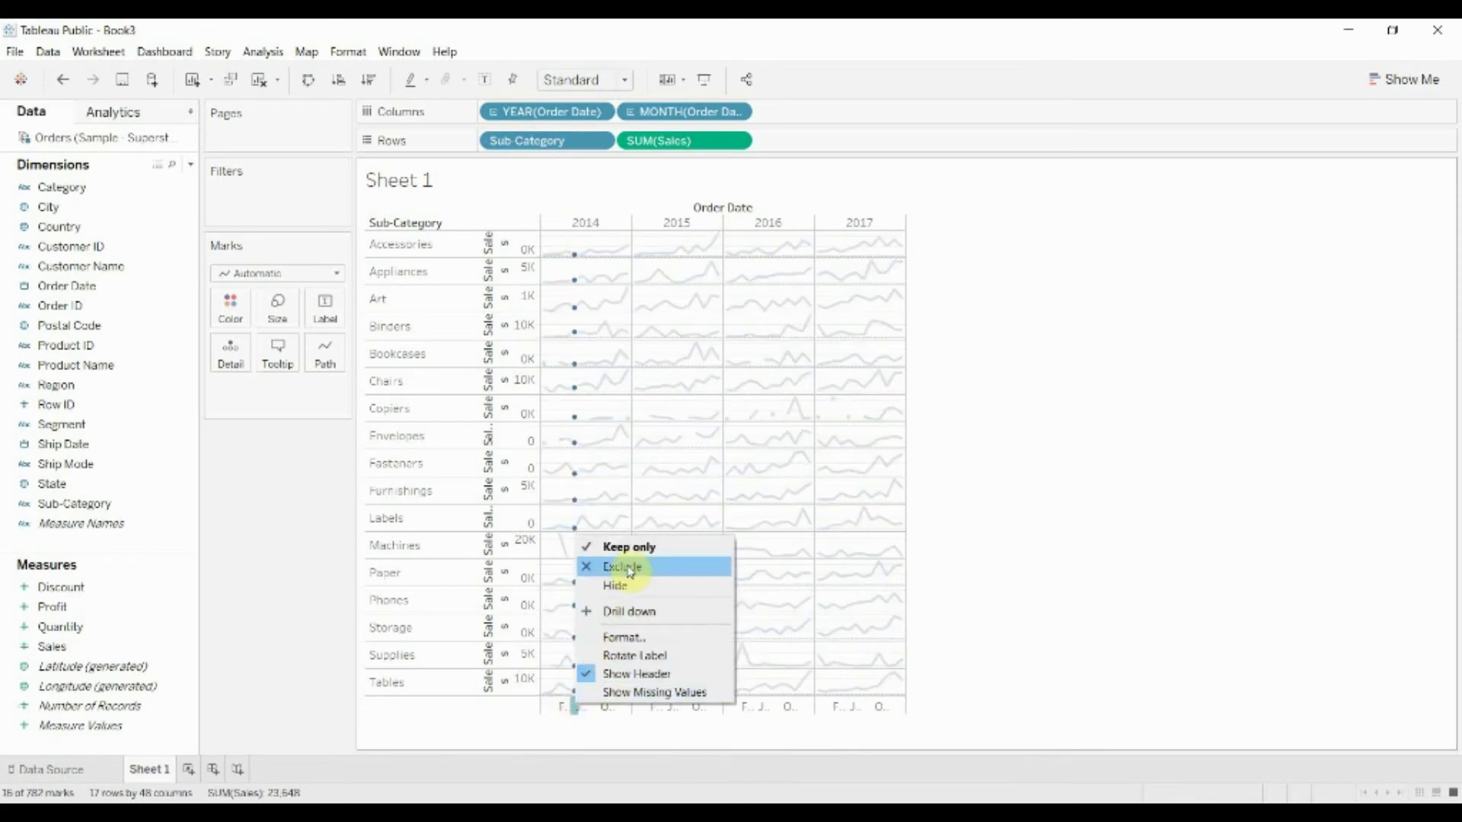
{"action": "left_click", "coordinate": [632, 670]}
- Hide the SUM(Sales) axis header beside the sparklines
{"action": "left_click", "coordinate": [630, 721]}
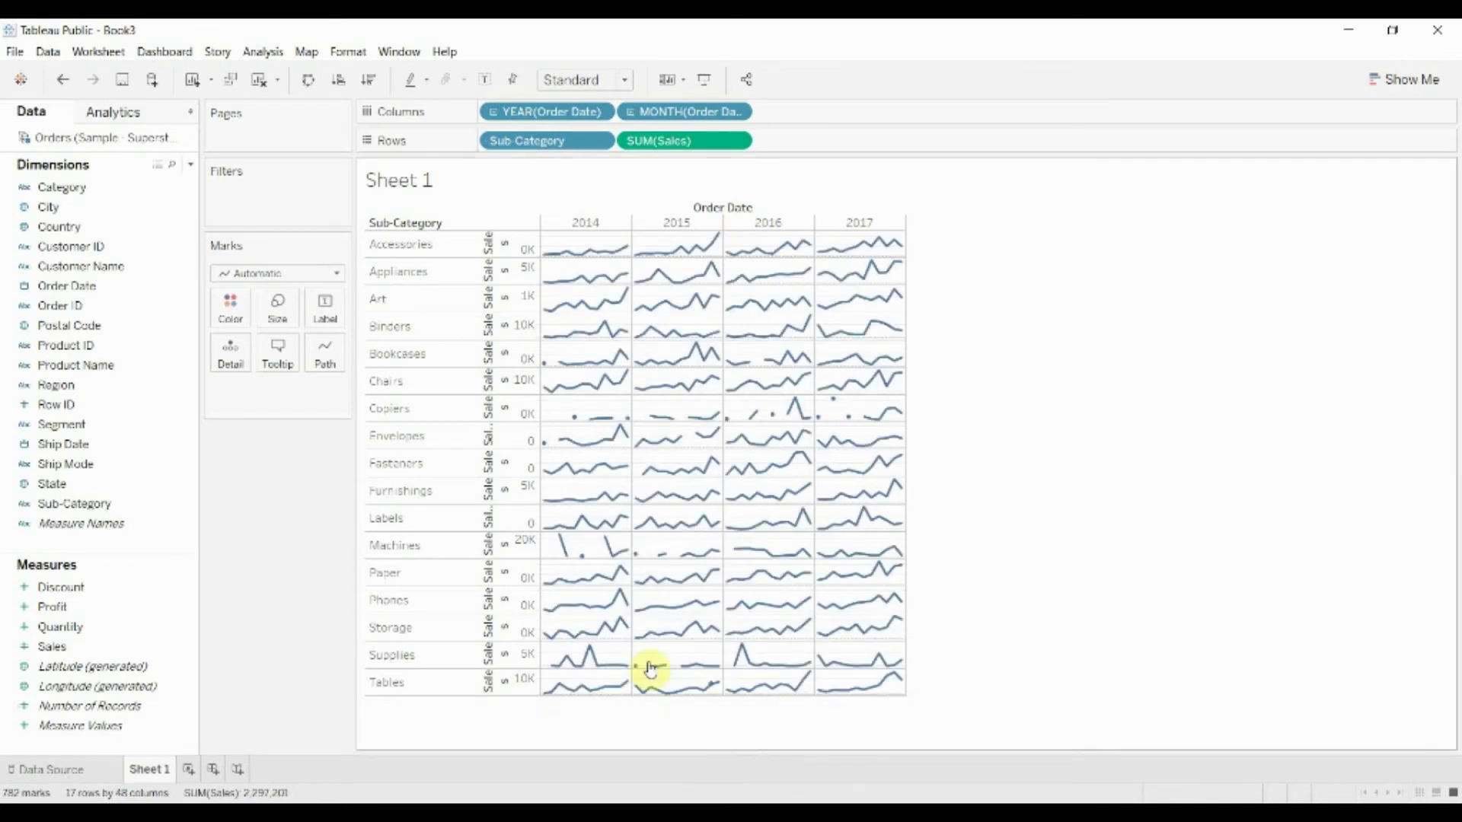
{"action": "right_click", "coordinate": [521, 261]}
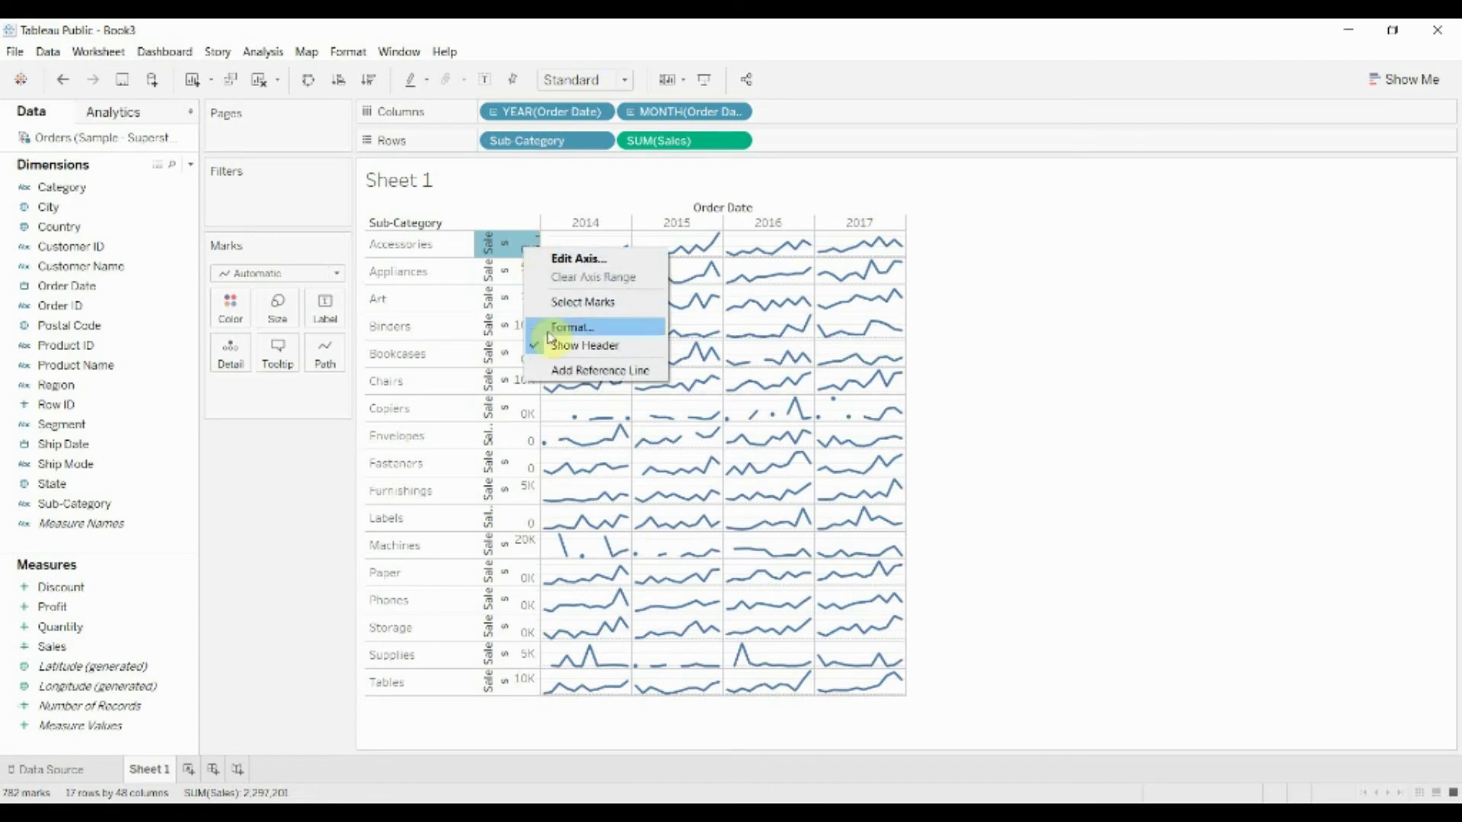
{"action": "left_click", "coordinate": [580, 345]}
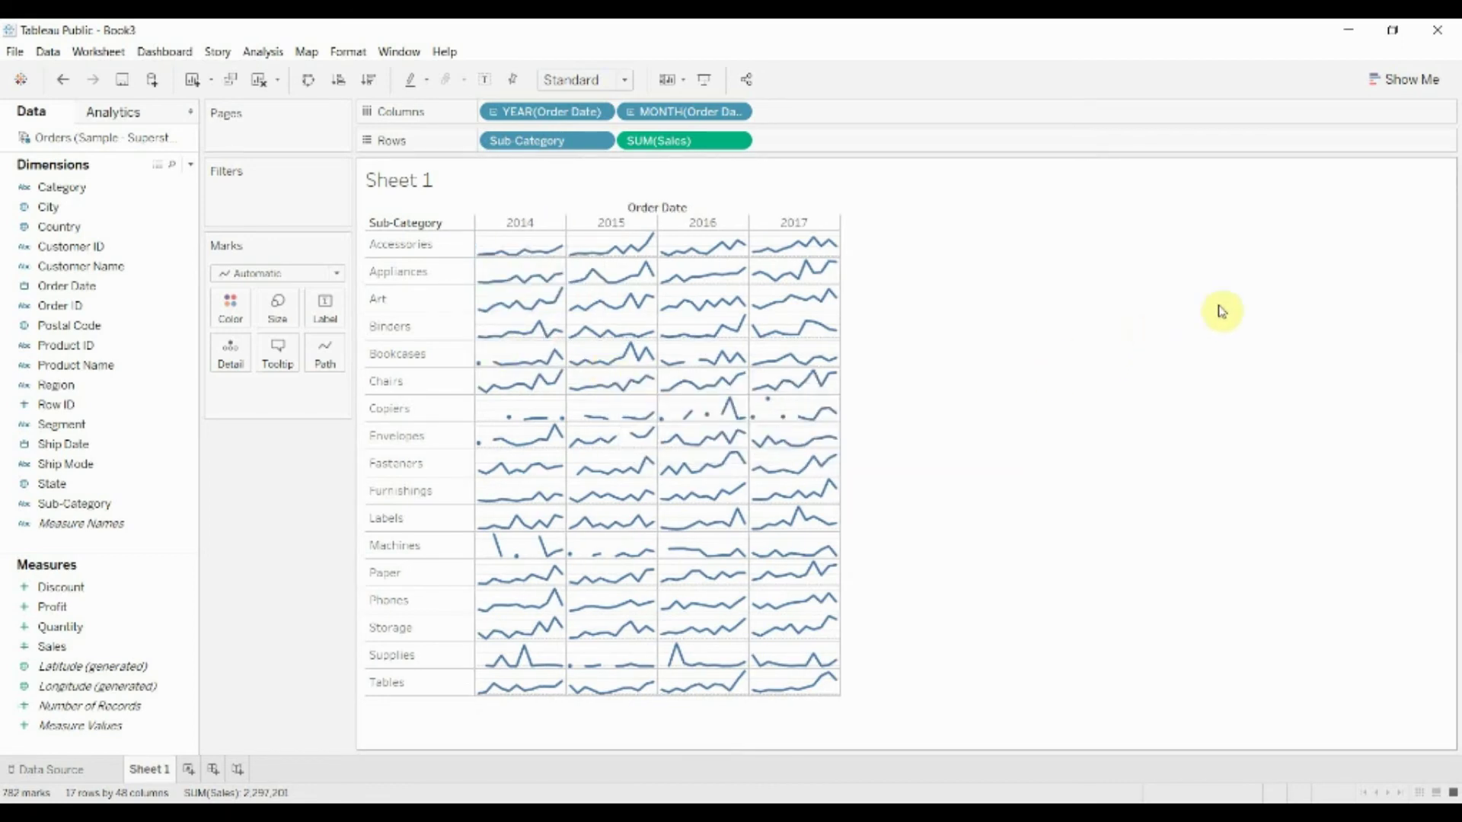
- In Format Lines, set zero, reference, drop and trend lines and axis ticks to None
{"action": "right_click", "coordinate": [494, 245]}
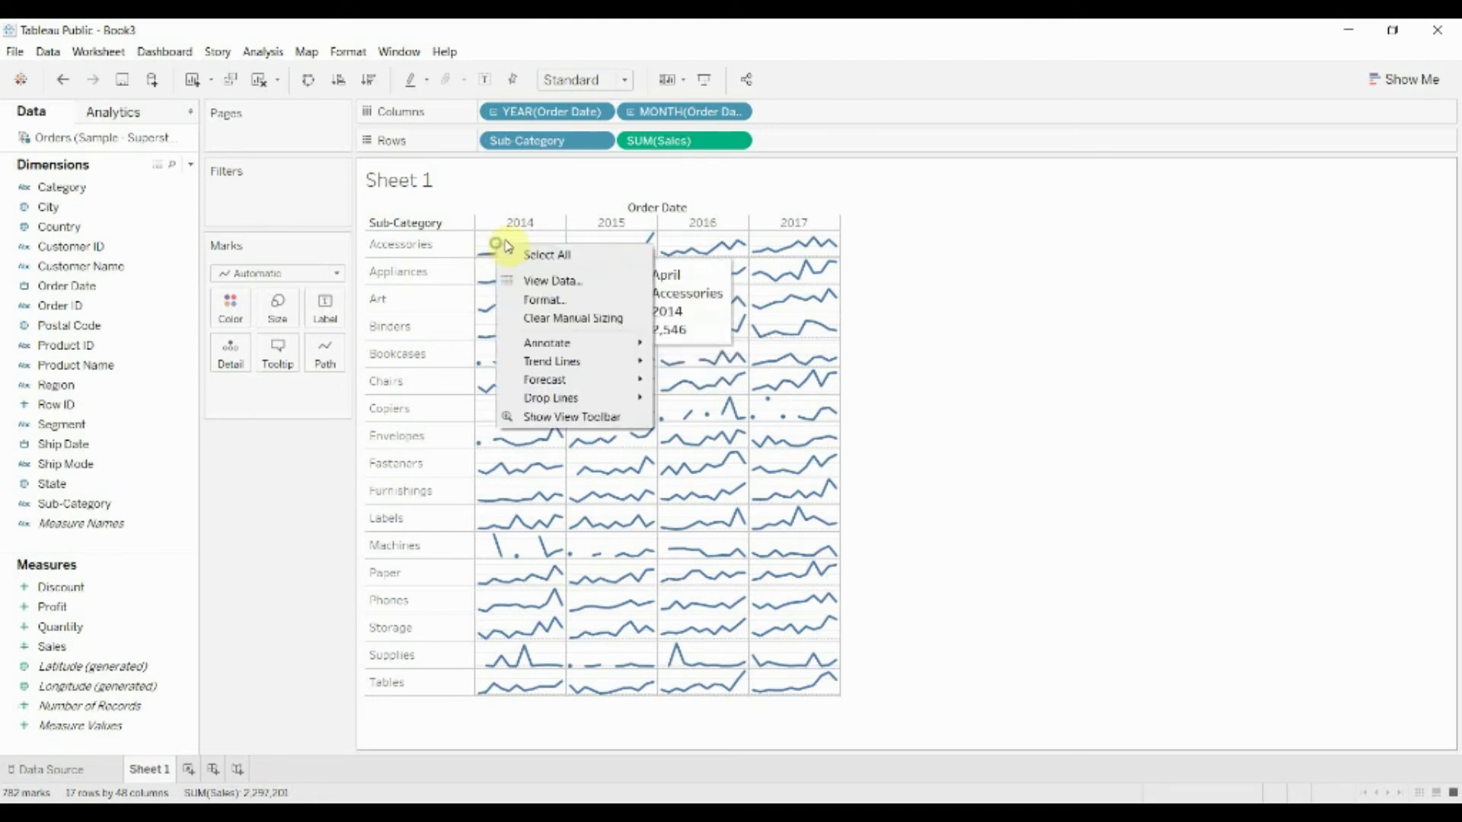
{"action": "left_click", "coordinate": [552, 301]}
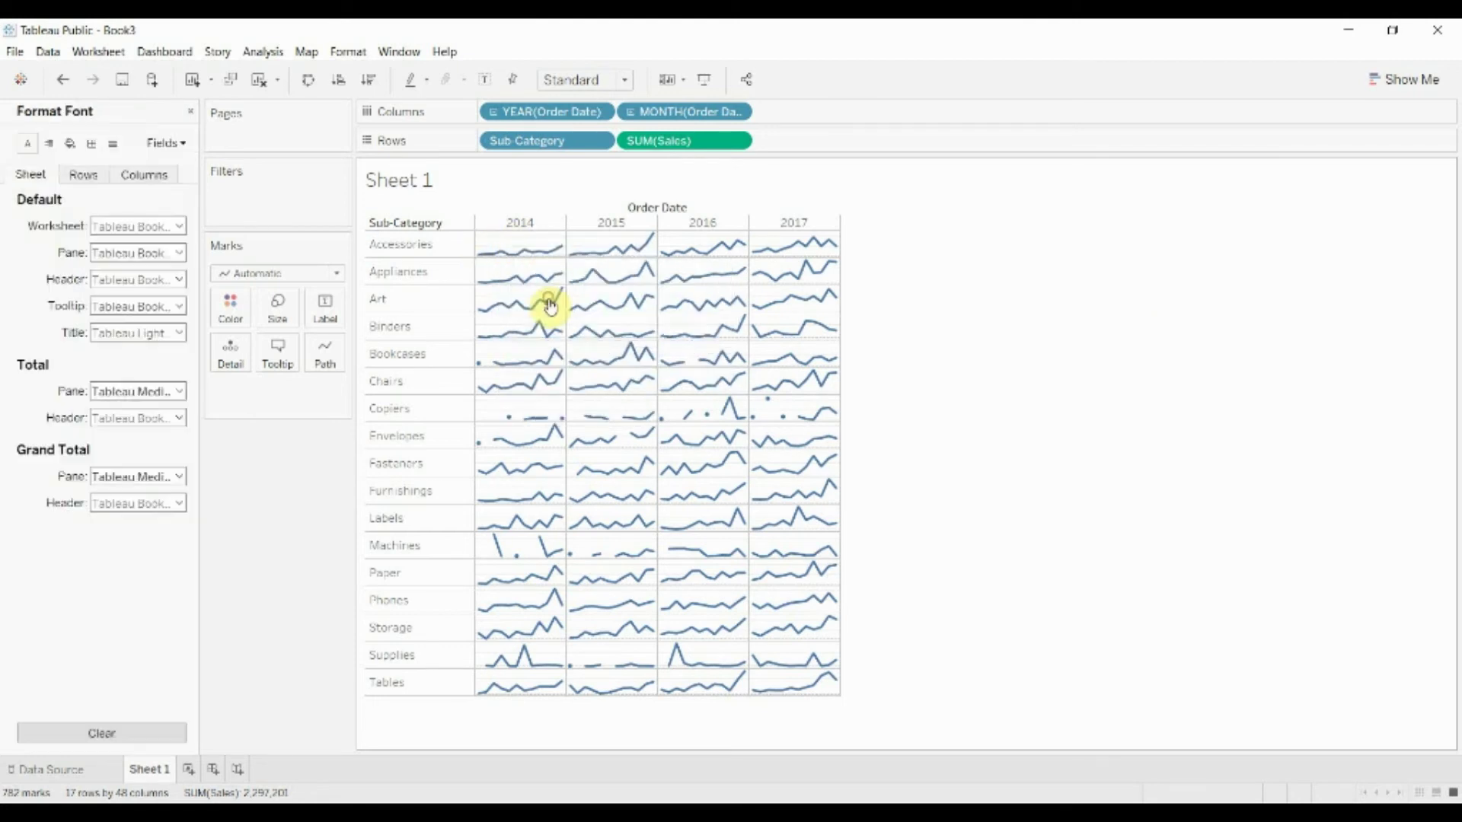
{"action": "left_click", "coordinate": [112, 143]}
{"action": "left_click", "coordinate": [129, 253]}
{"action": "left_click", "coordinate": [102, 279]}
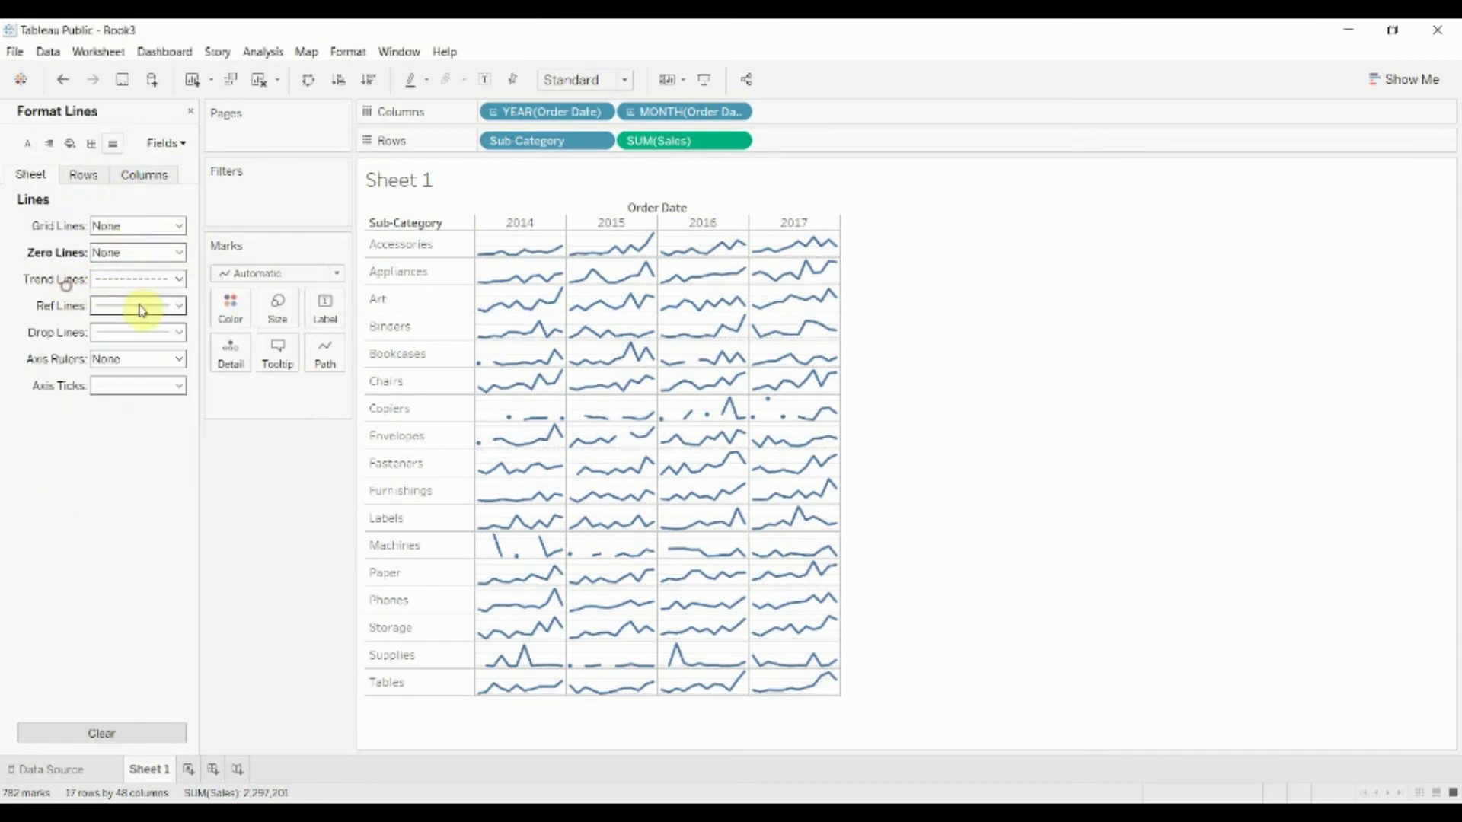
{"action": "left_click", "coordinate": [140, 307]}
{"action": "left_click", "coordinate": [134, 333]}
{"action": "left_click", "coordinate": [134, 332]}
{"action": "left_click", "coordinate": [134, 356]}
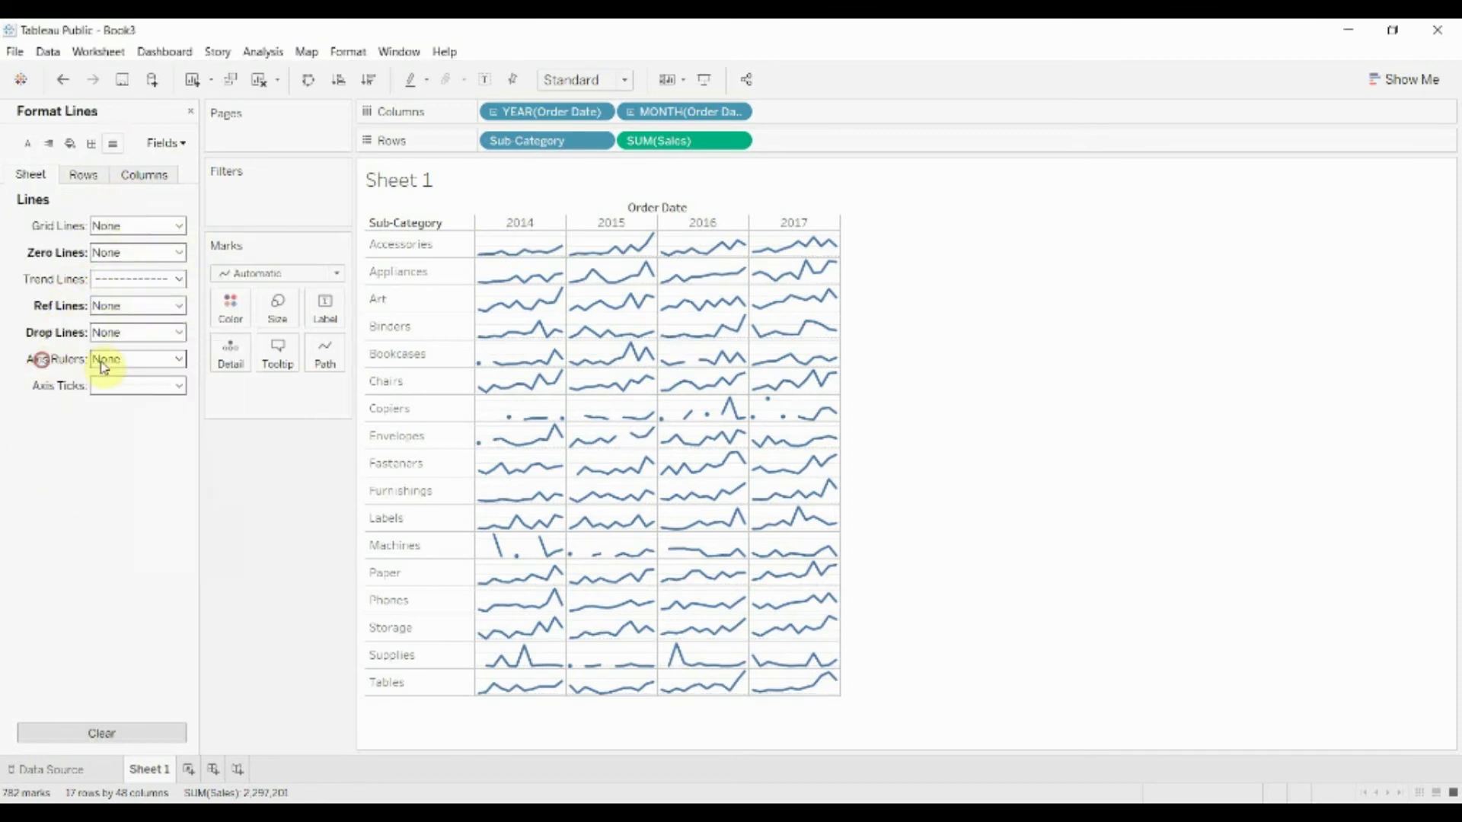
{"action": "left_click", "coordinate": [152, 386]}
{"action": "left_click", "coordinate": [162, 409]}
{"action": "left_click", "coordinate": [120, 279]}
{"action": "left_click", "coordinate": [131, 300]}
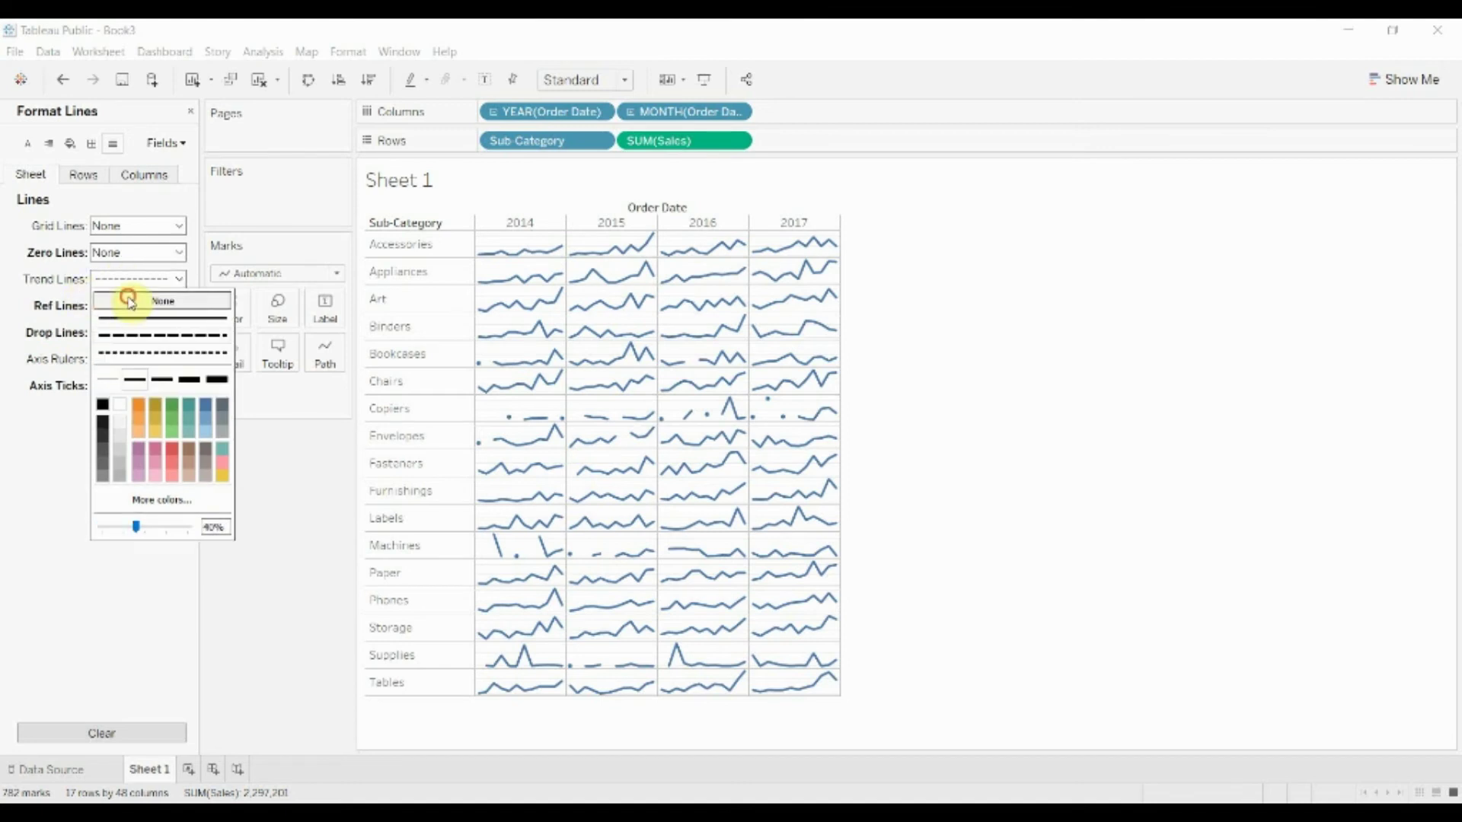
- Review the sheet, row and column line settings in the Format Lines pane
{"action": "left_click", "coordinate": [109, 182]}
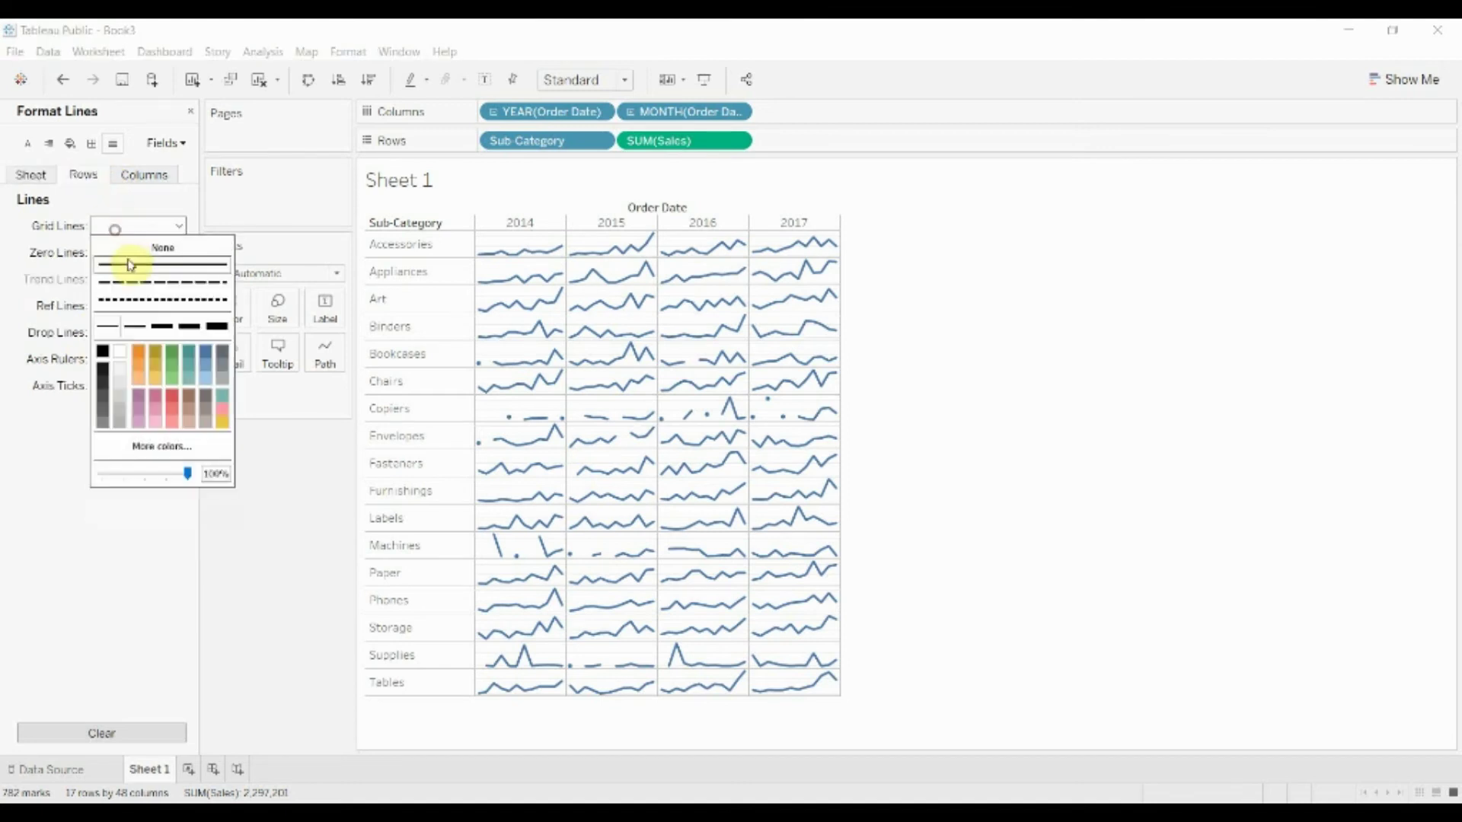
{"action": "left_click", "coordinate": [144, 175]}
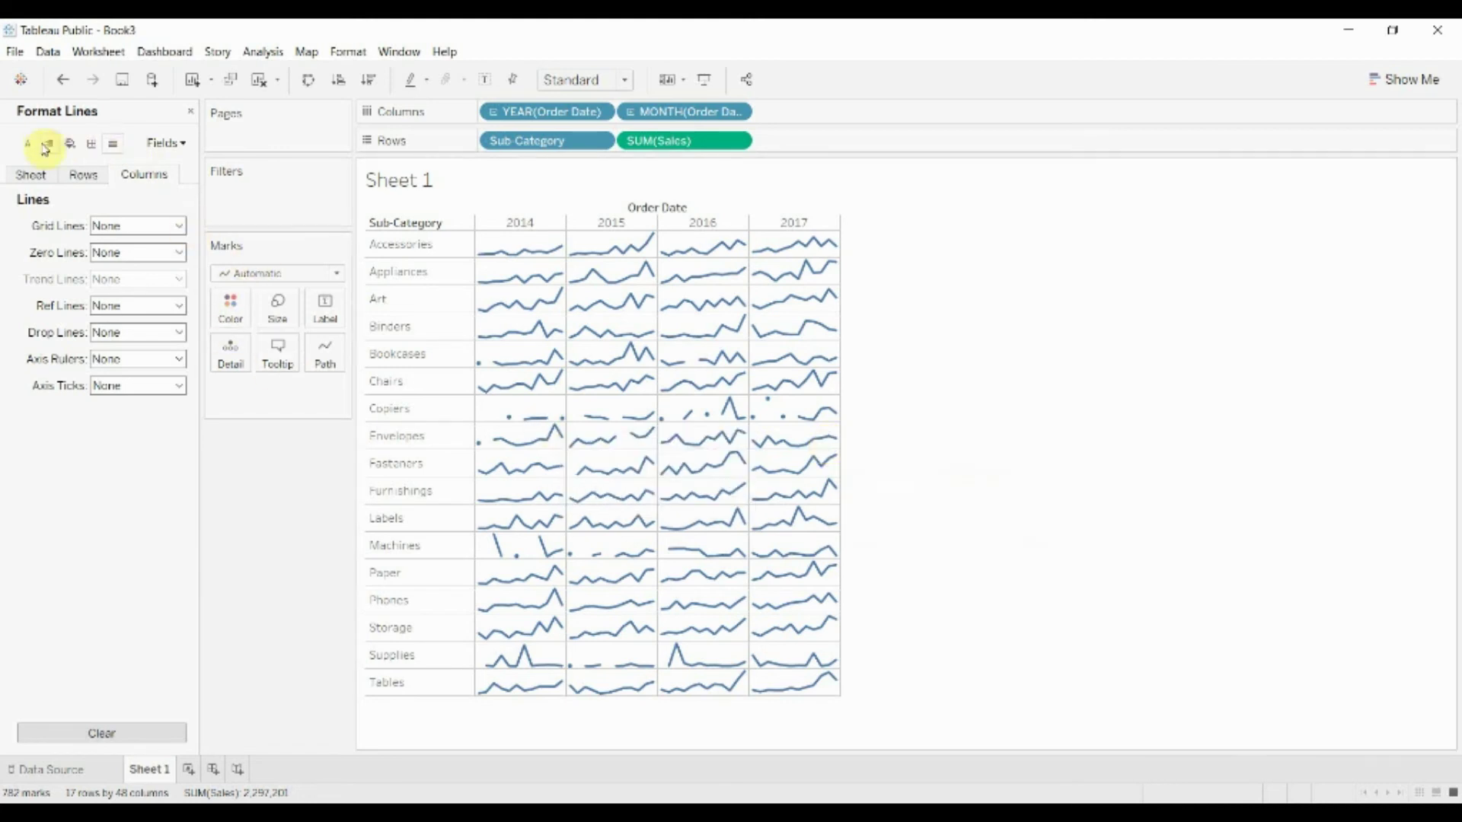
{"action": "left_click", "coordinate": [30, 177]}
{"action": "left_click", "coordinate": [85, 177]}
{"action": "left_click", "coordinate": [126, 179]}
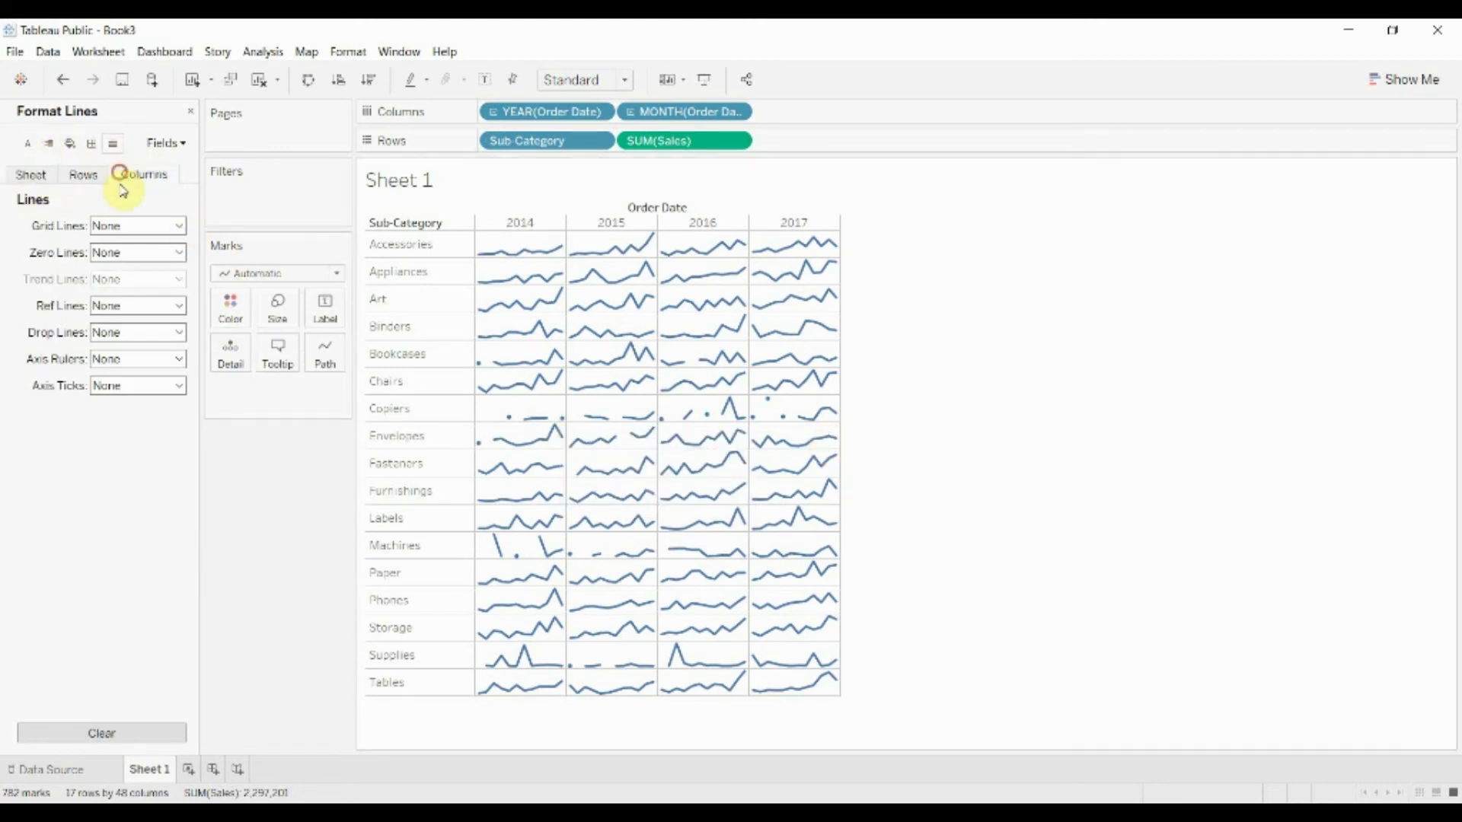
{"action": "left_click", "coordinate": [31, 174]}
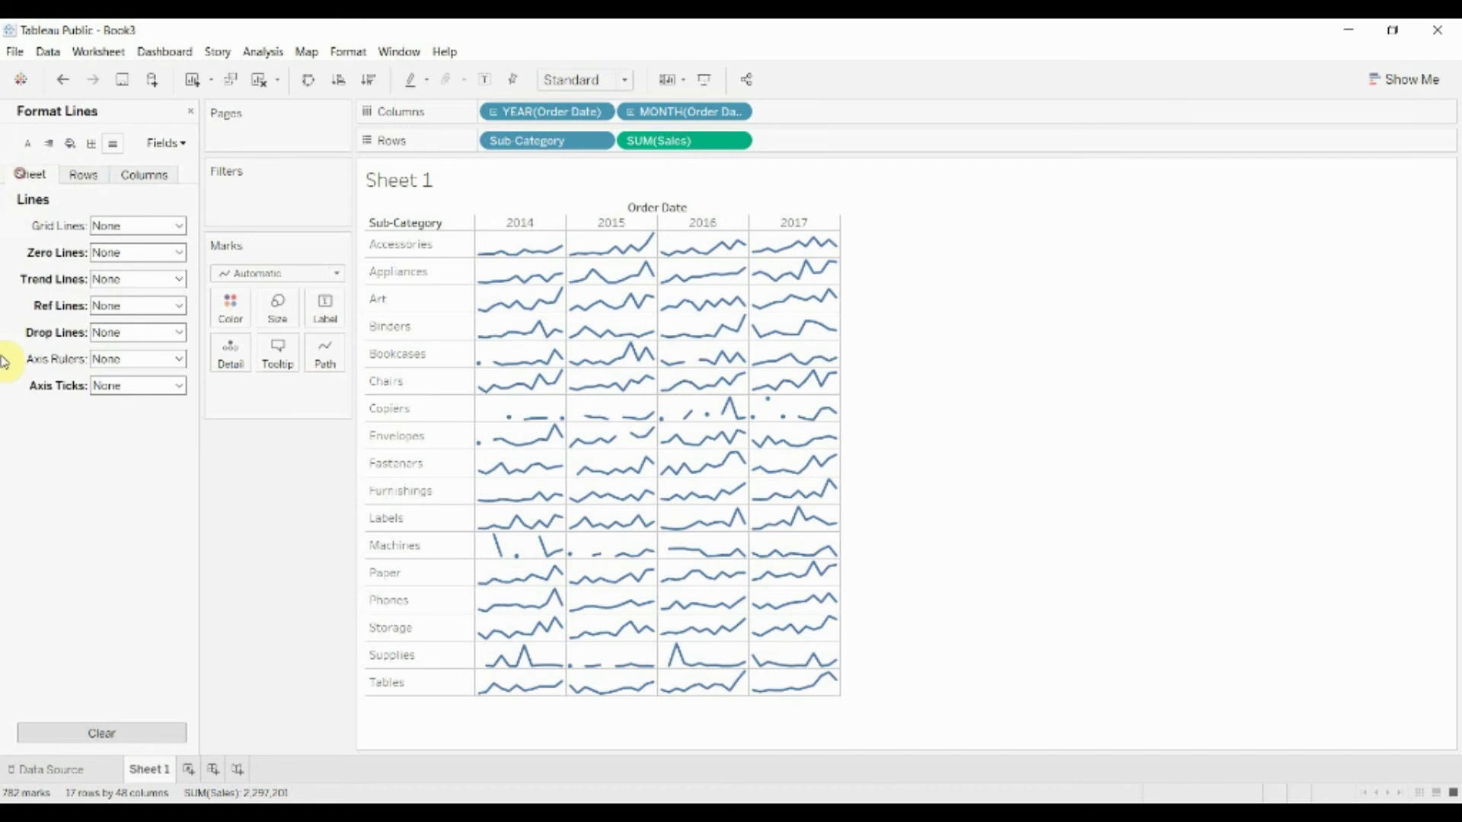
- In Format Borders, set the grand total borders and row and column dividers to None
{"action": "left_click", "coordinate": [91, 143]}
{"action": "left_click", "coordinate": [128, 422]}
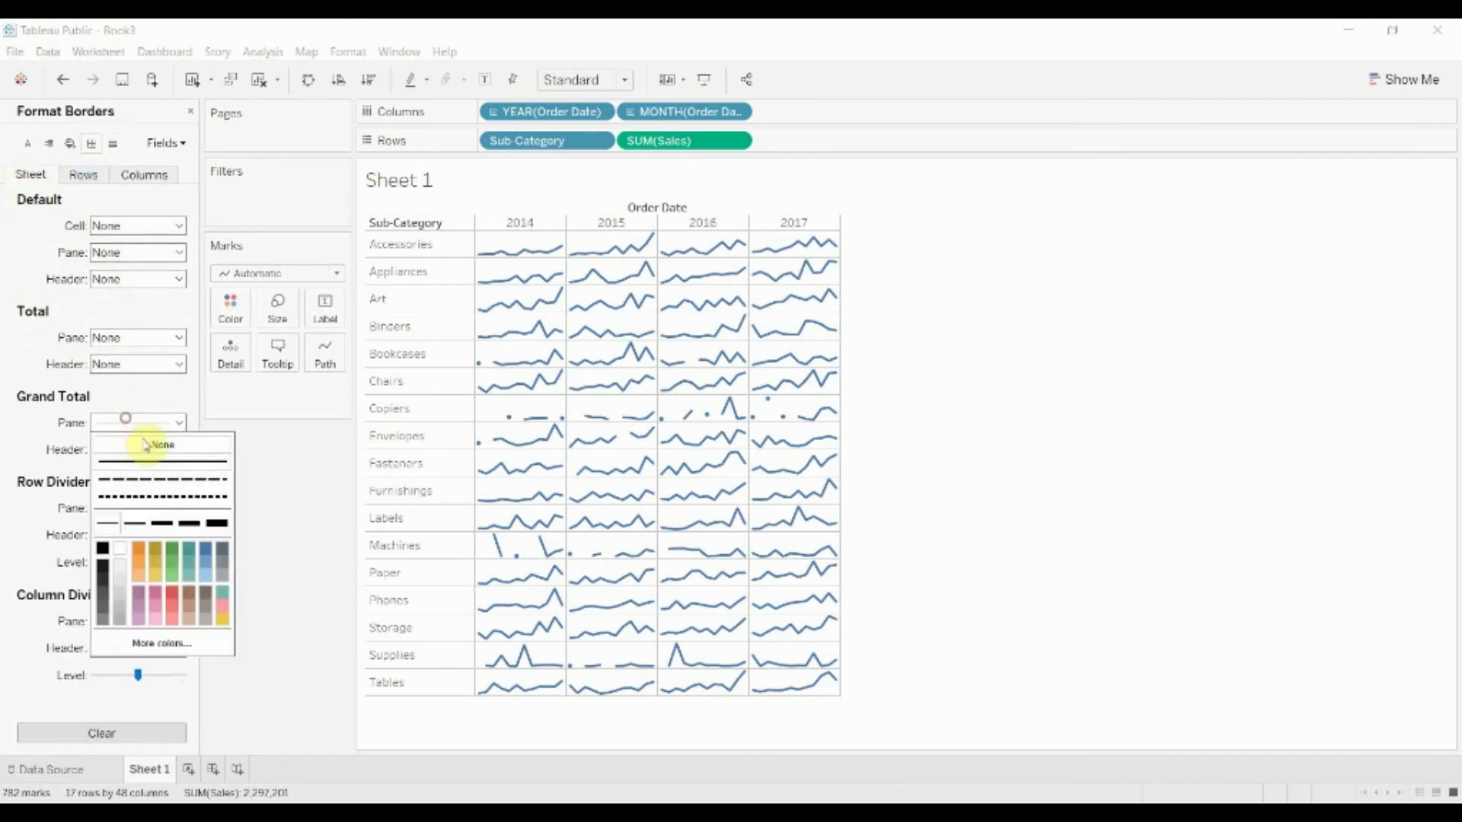
{"action": "left_click", "coordinate": [61, 457]}
{"action": "left_click", "coordinate": [130, 451]}
{"action": "left_click", "coordinate": [71, 483]}
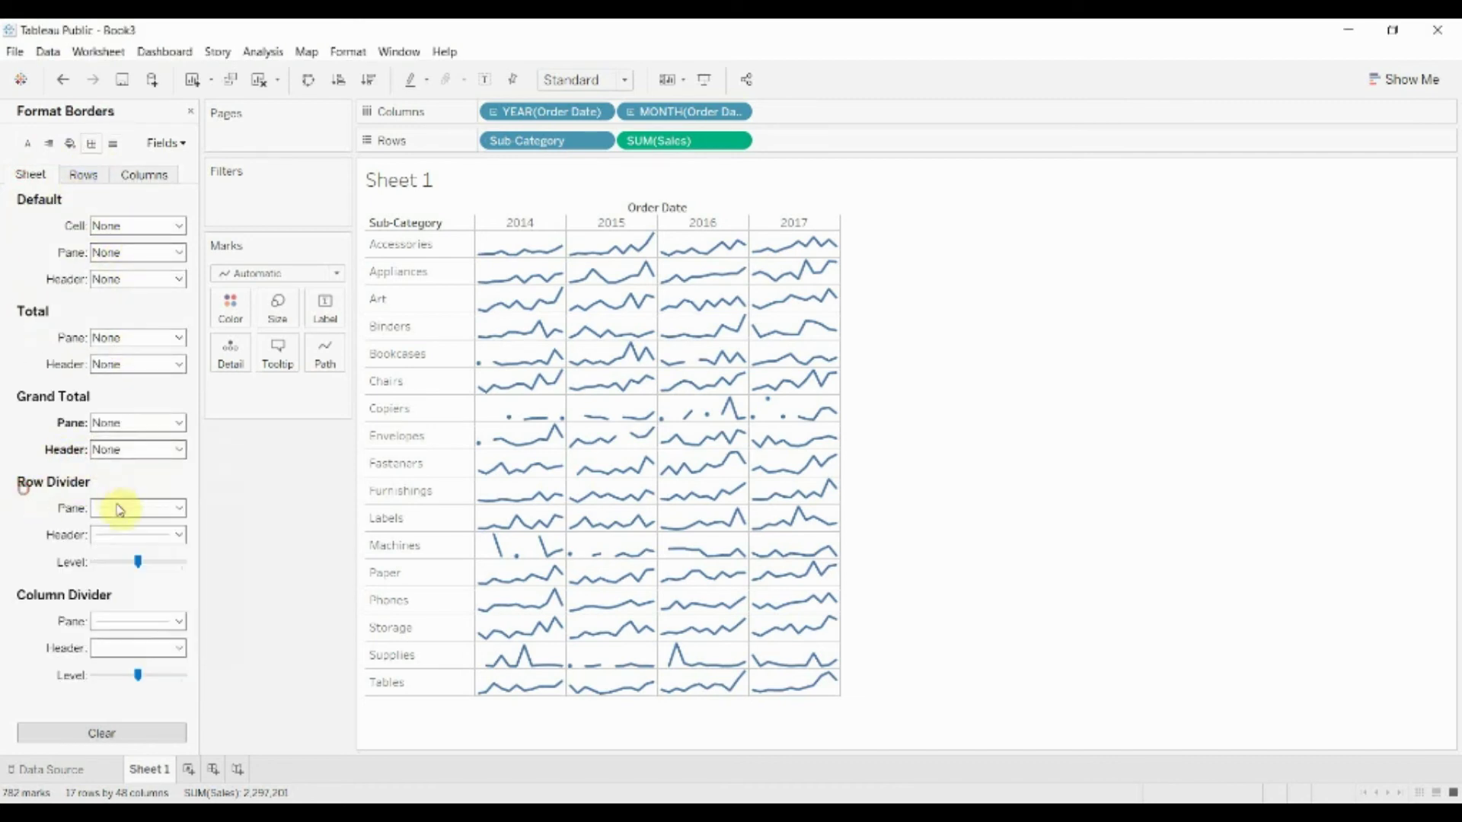
{"action": "left_click", "coordinate": [121, 508]}
{"action": "left_click", "coordinate": [132, 535]}
{"action": "left_click", "coordinate": [161, 535]}
{"action": "left_click", "coordinate": [117, 576]}
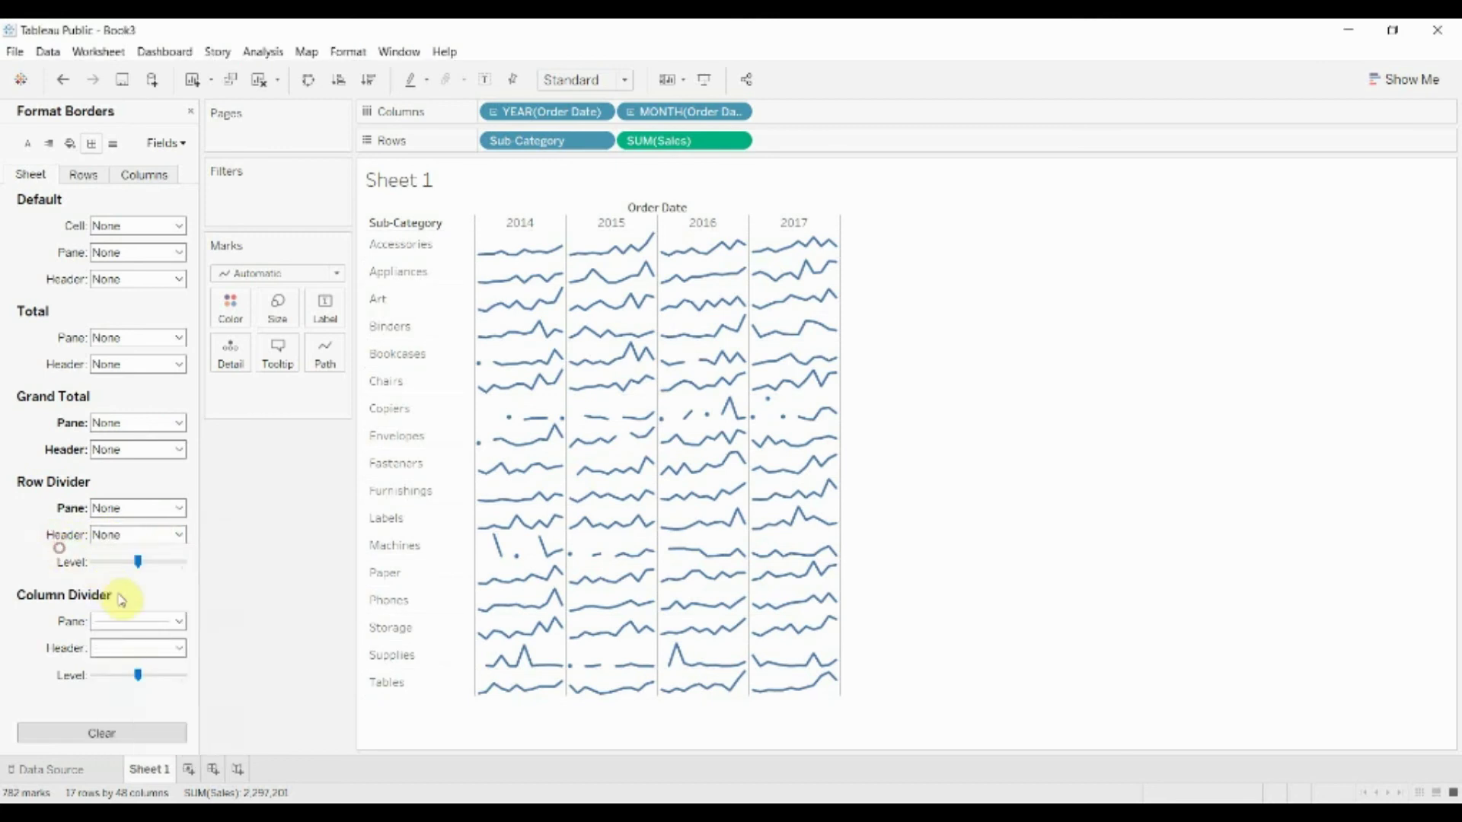
{"action": "left_click", "coordinate": [127, 622]}
{"action": "left_click", "coordinate": [138, 399]}
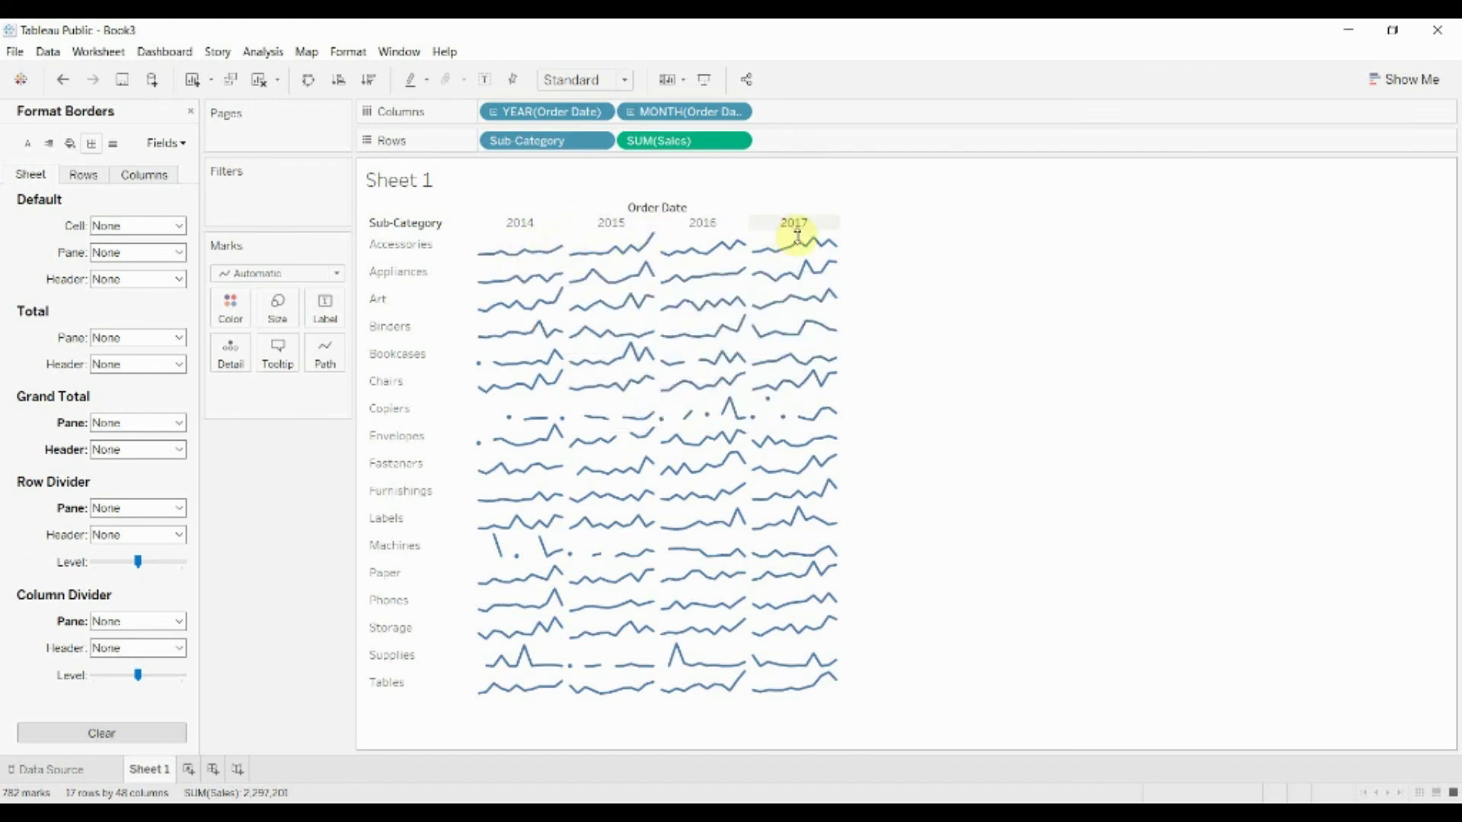
{"action": "mouse_move", "coordinate": [832, 242]}
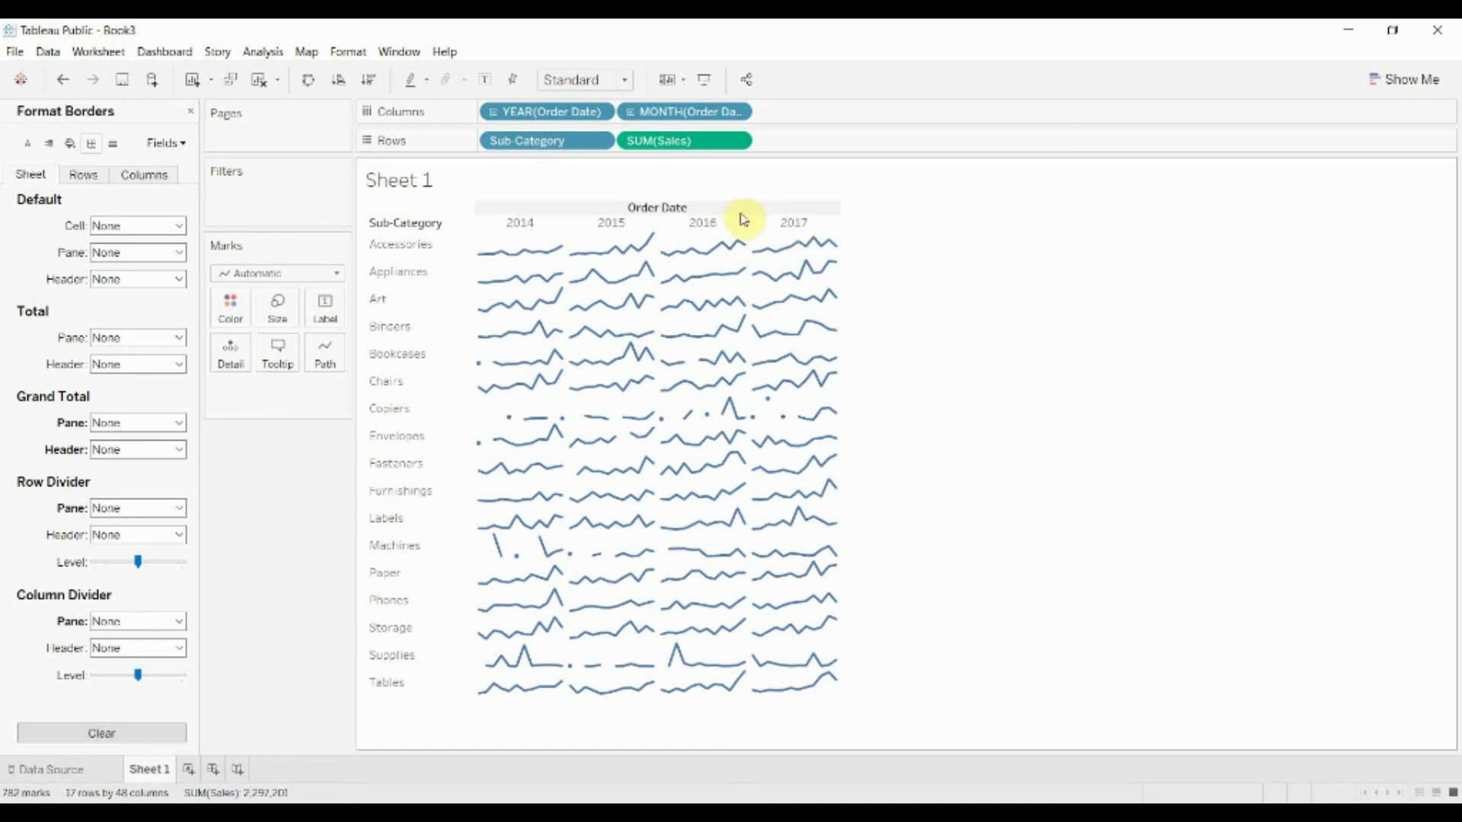
{"action": "mouse_move", "coordinate": [786, 245]}
{"action": "mouse_move", "coordinate": [837, 306]}
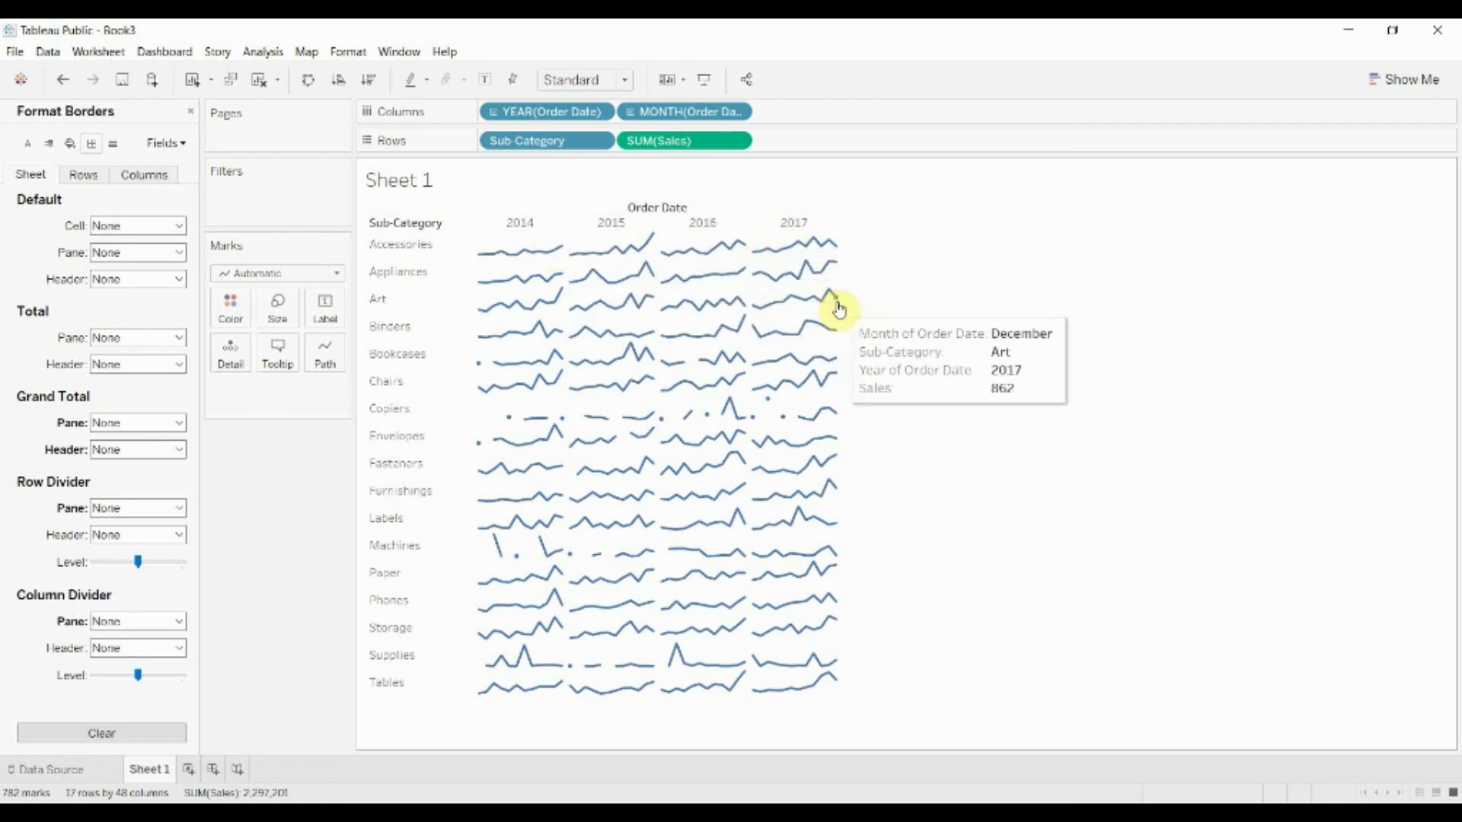